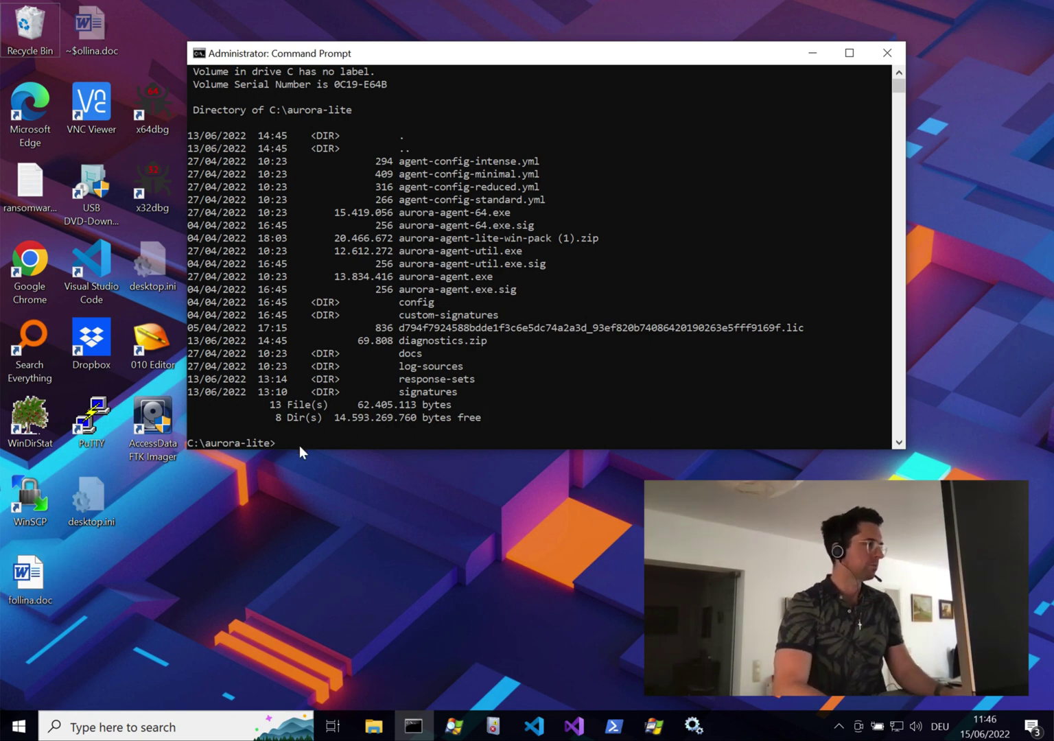
- Recall the earlier aurora-agent.exe --uninstall command, change it to --install, and run it
click(465, 417)
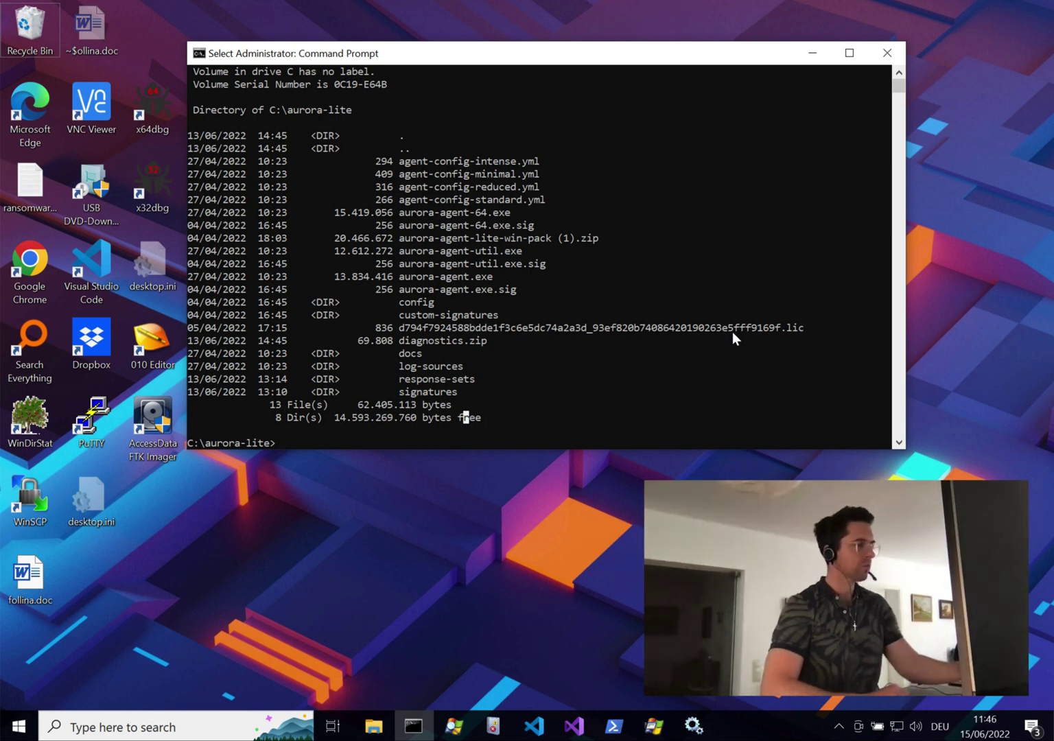
text(dir)
key(Up)
key(Up)
key(Up)
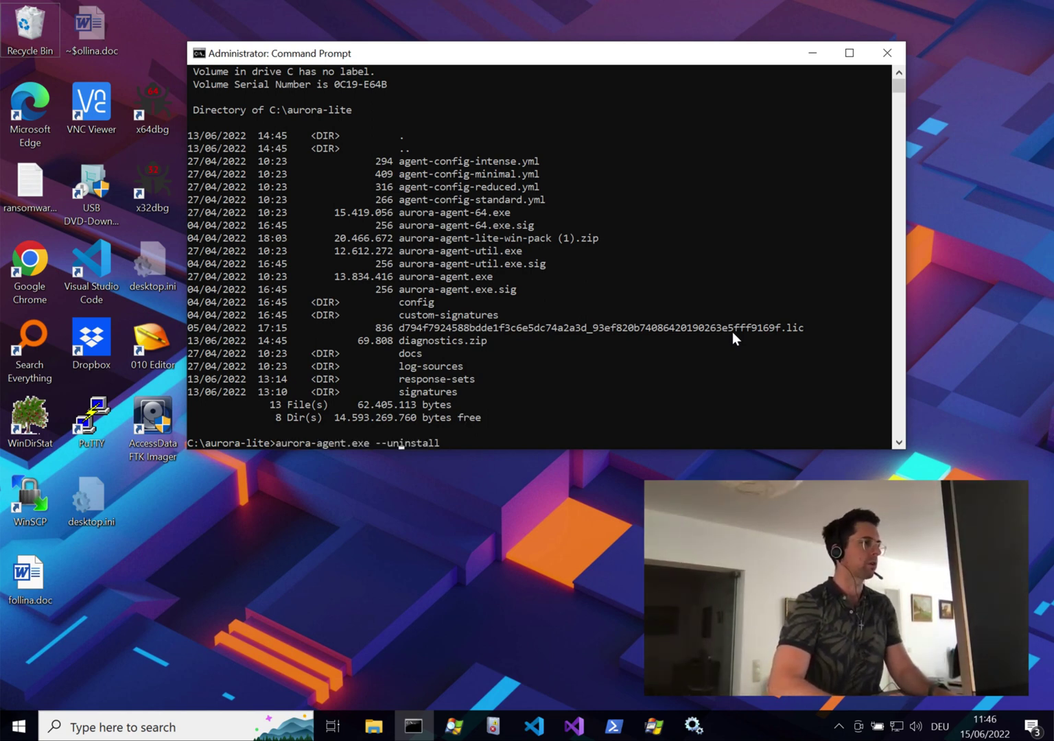
key(BackSpace)
key(BackSpace)
key(Return)
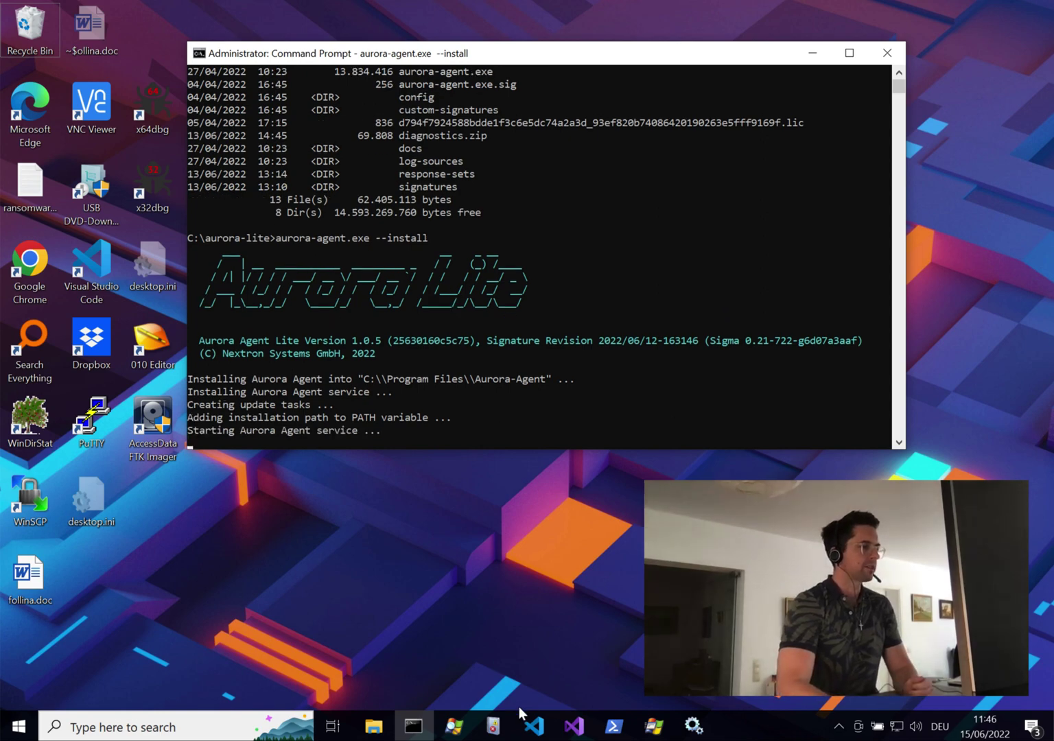
- Refresh Event Viewer's Application log while checking the running install output
click(493, 725)
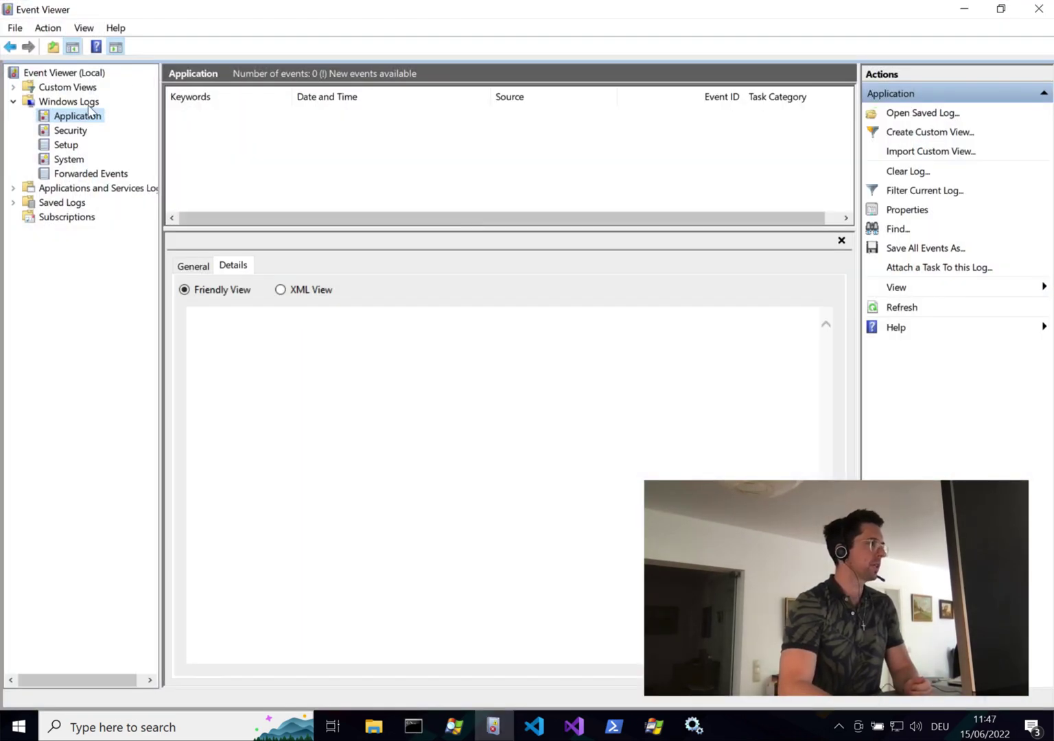
click(82, 117)
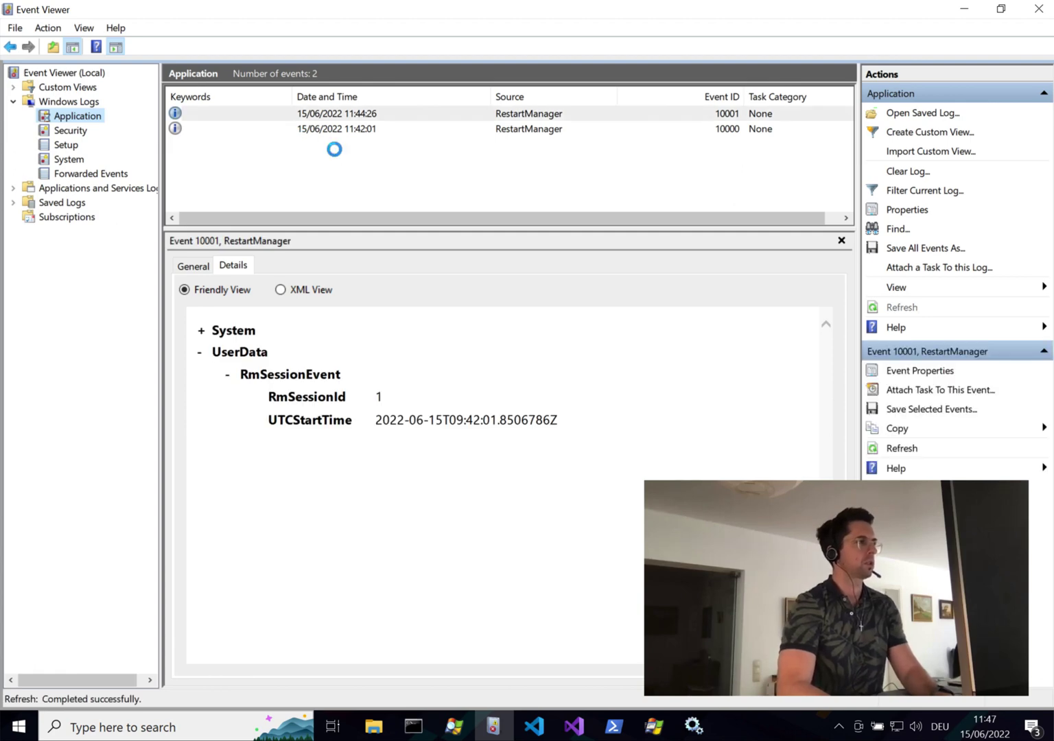
click(413, 725)
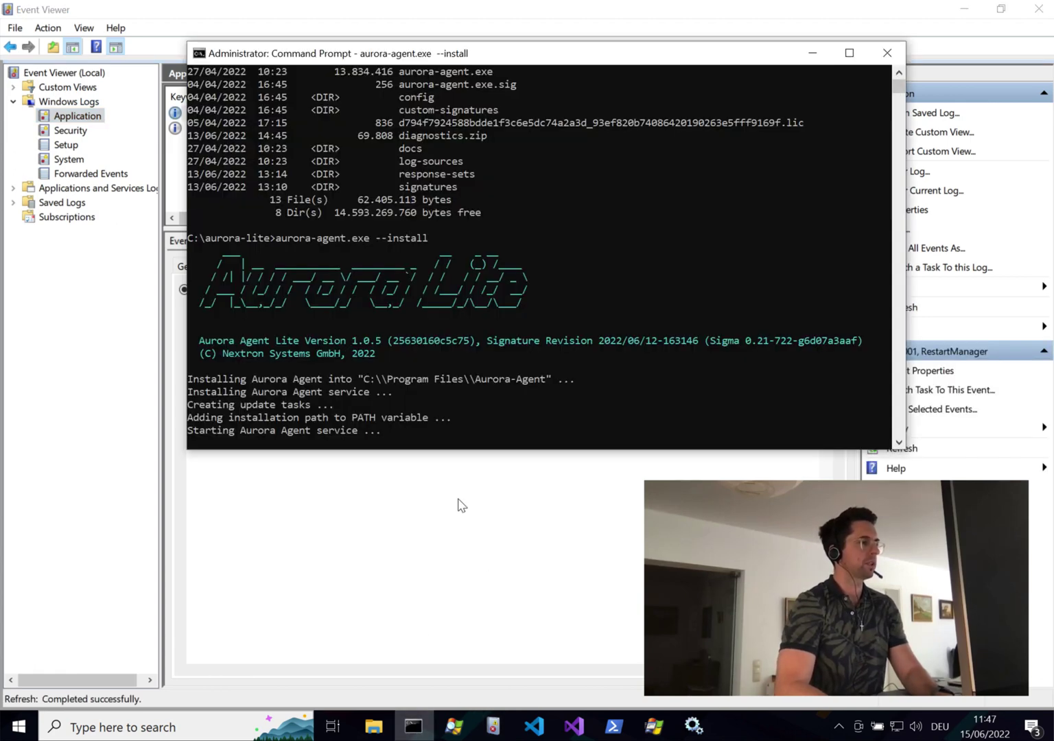
click(499, 728)
click(395, 115)
key(F5)
- Inspect AuroraAgent events 800 and 102 (Aurora Agent started) in the Application log
click(395, 116)
click(398, 130)
click(398, 130)
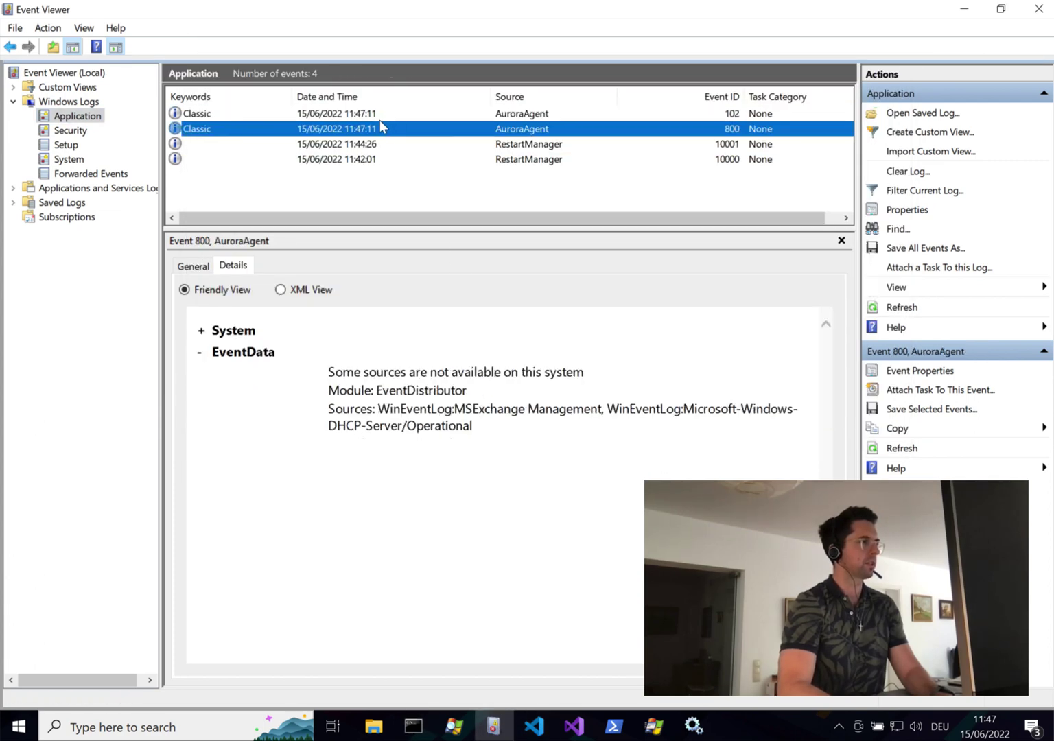
click(380, 114)
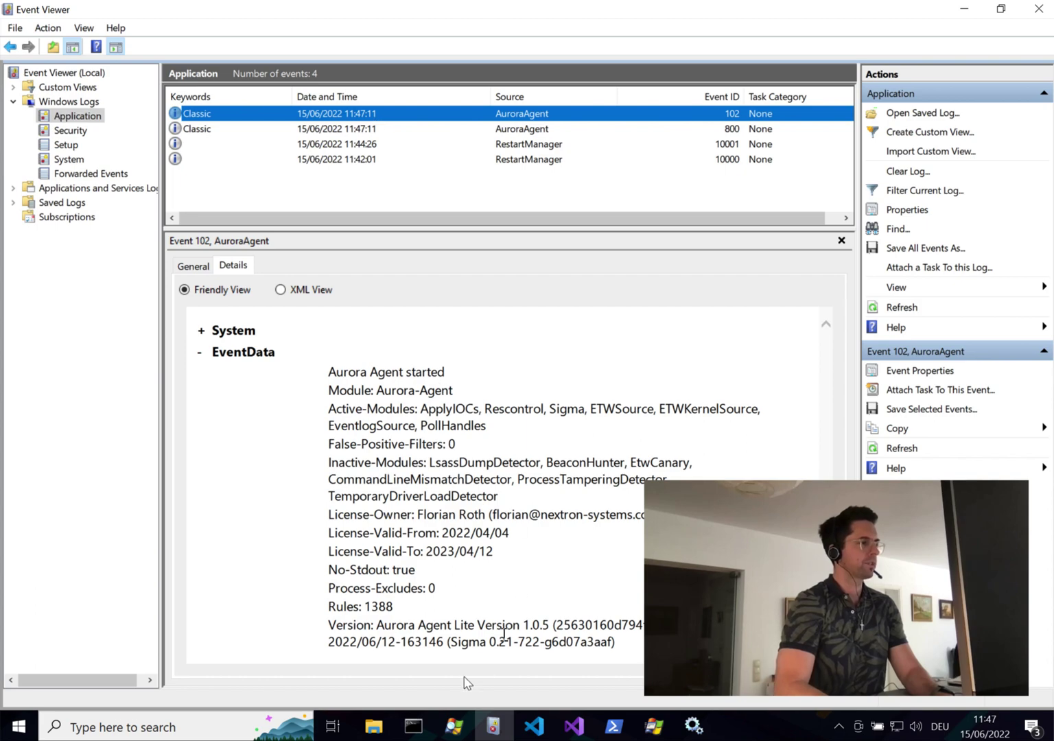
- Review the install output, dismiss Event Viewer, and select follina.doc on the desktop
click(413, 726)
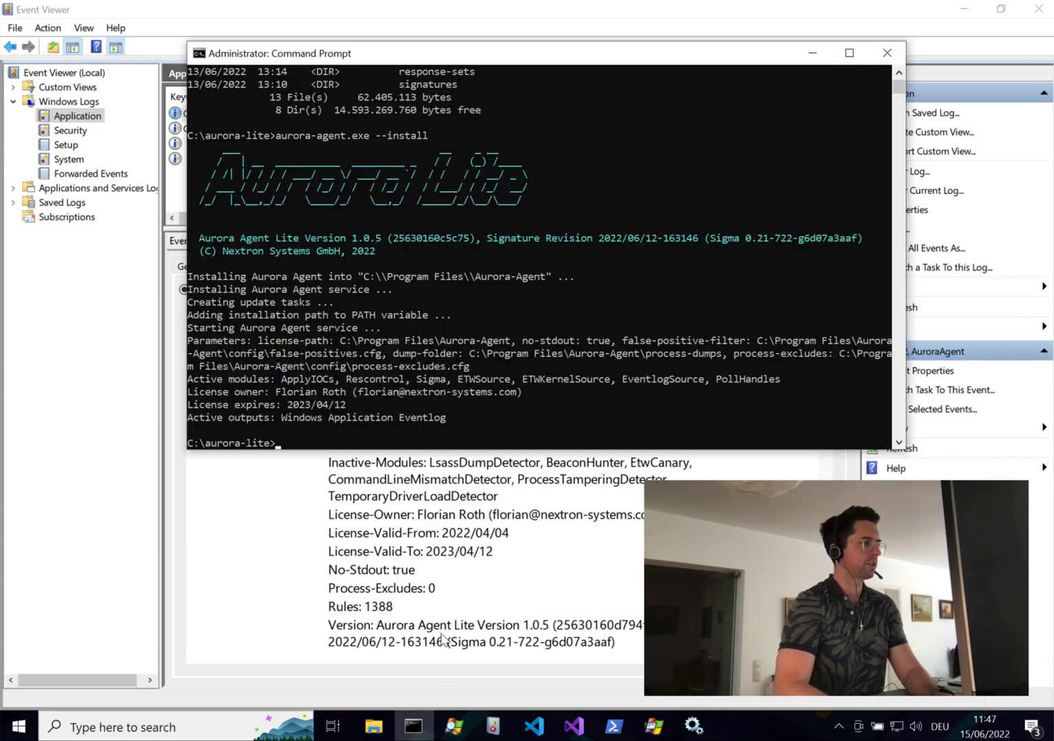
click(939, 14)
key(alt+F4)
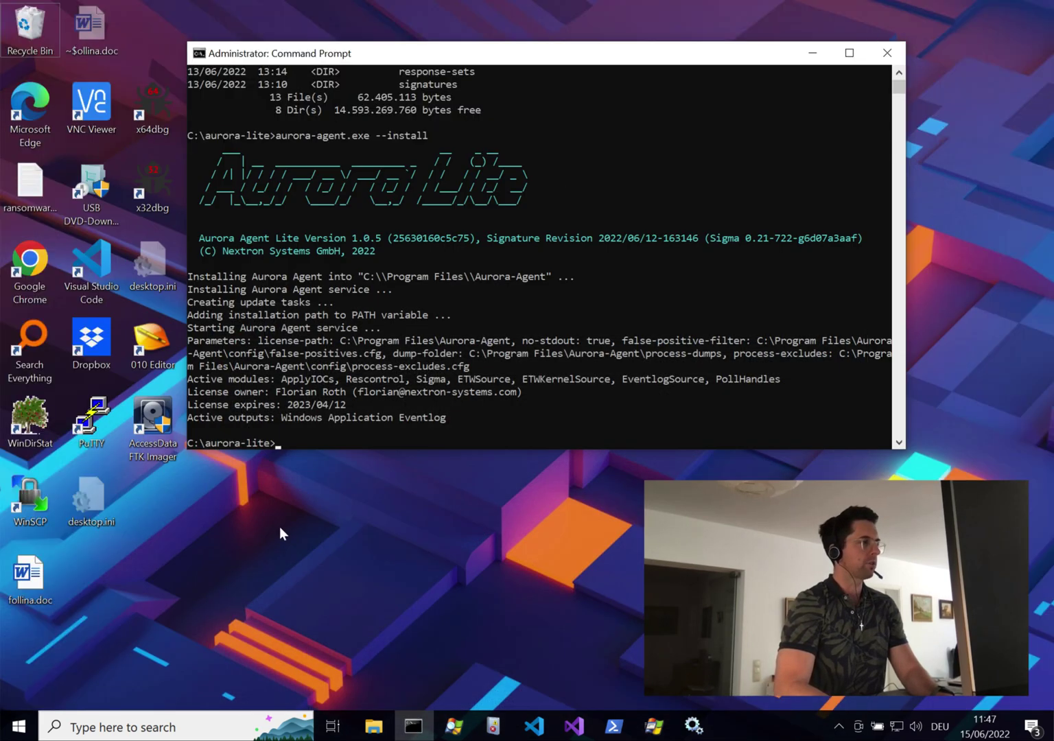
click(32, 582)
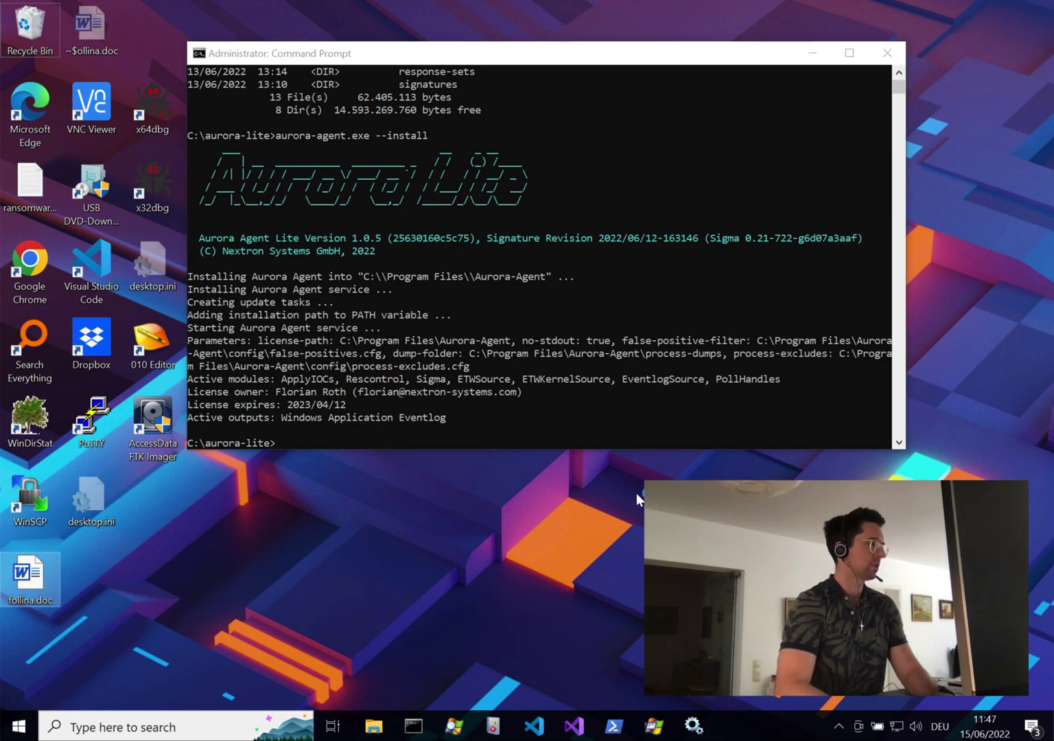
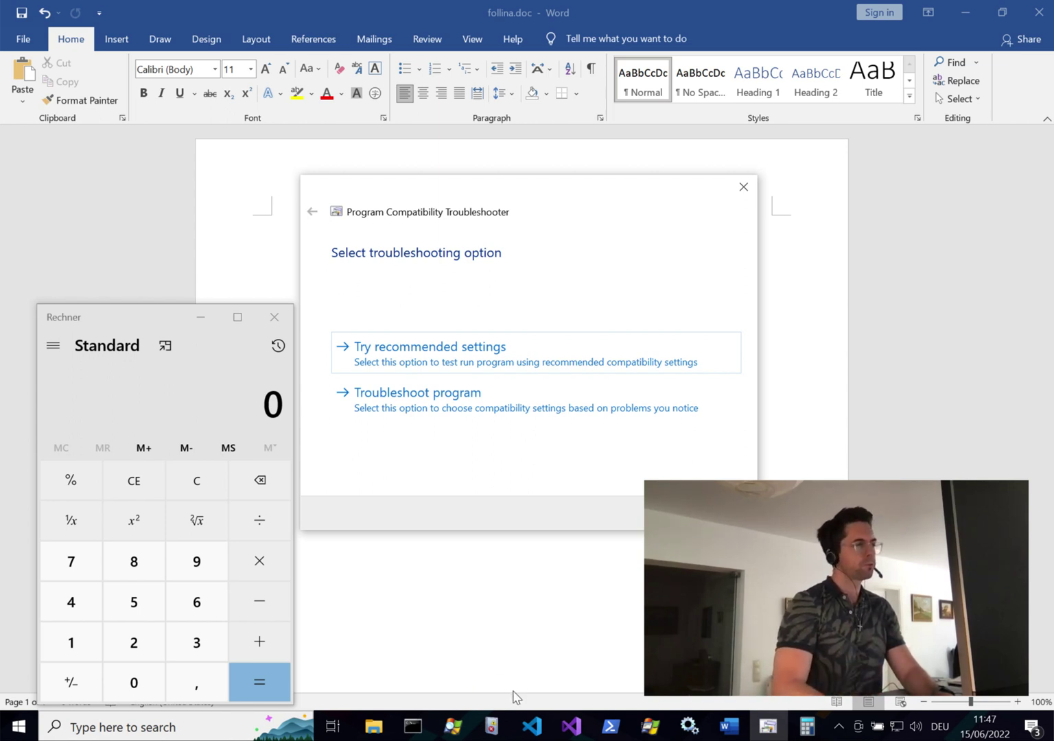
- Bring up Event Viewer's preview from the taskbar
mouse_move(492, 728)
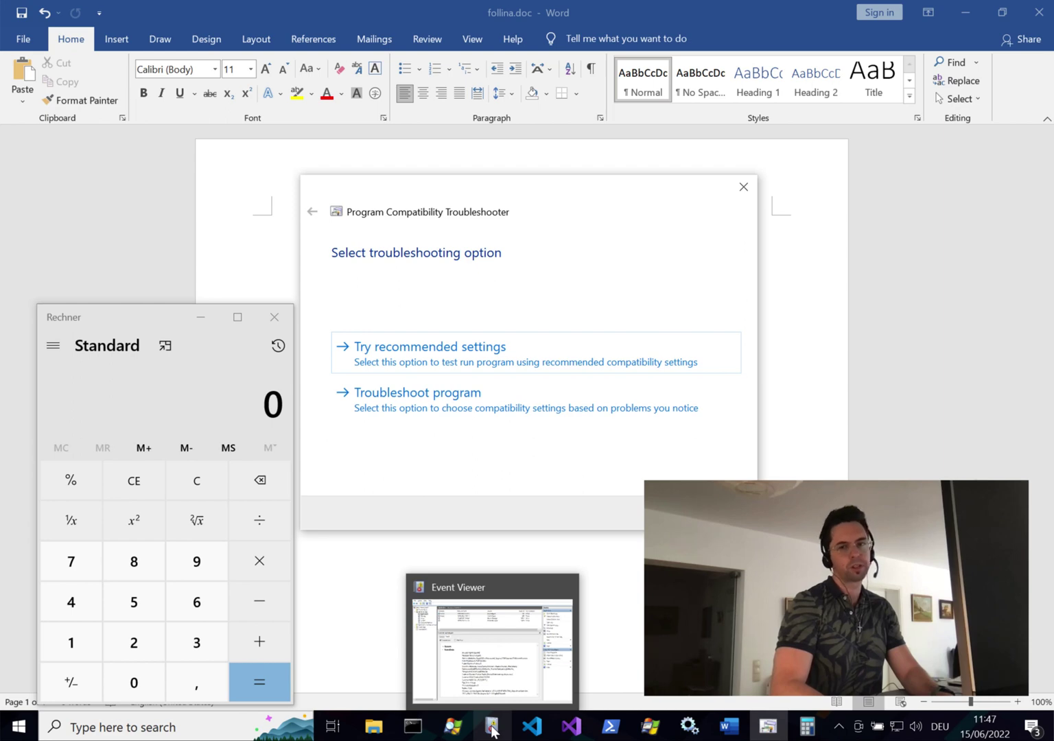
- Bring Event Viewer forward, refresh the Application log to 23 events and enlarge the event list
click(492, 728)
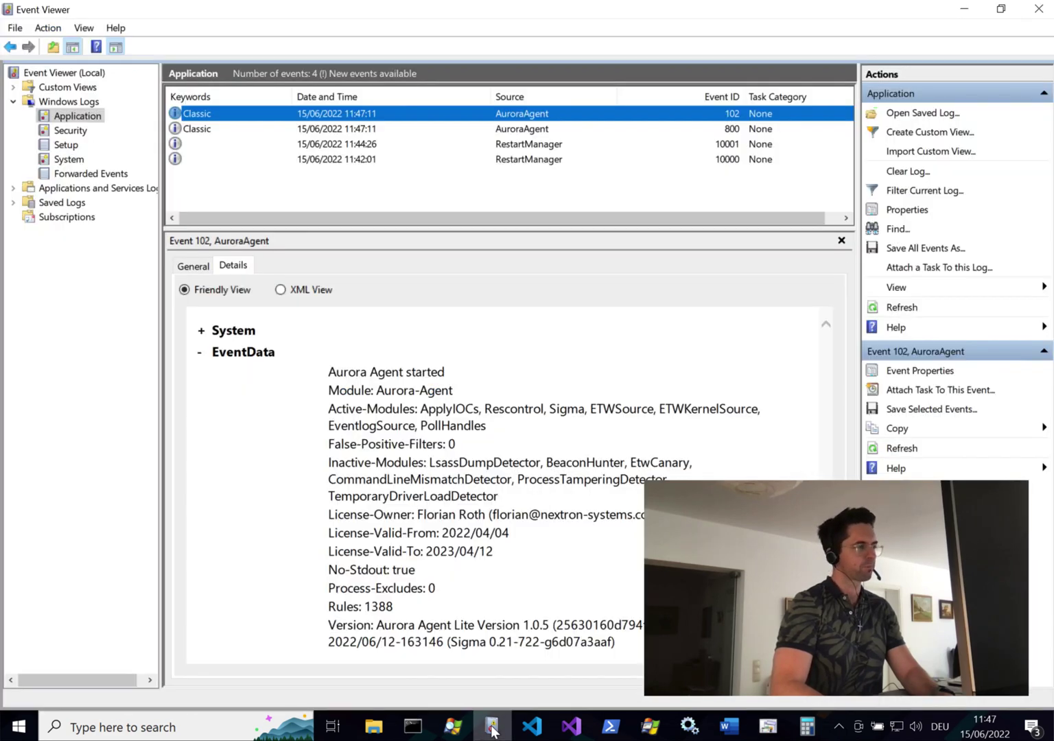
key(F5)
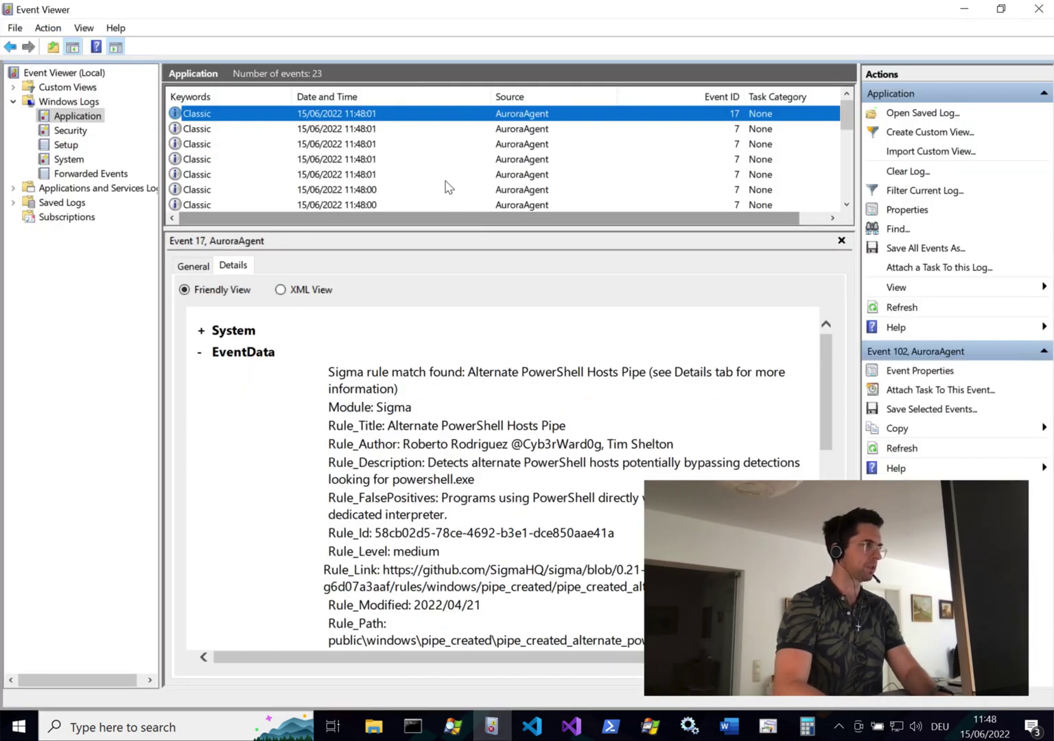
drag(423, 229, 425, 332)
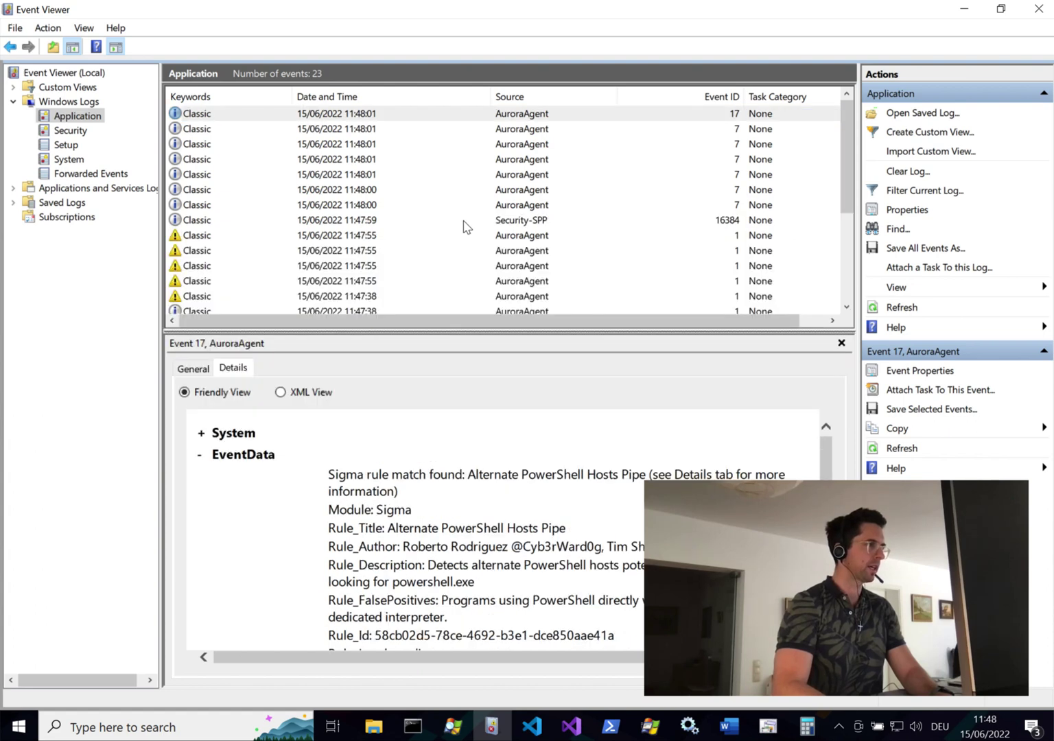
- Read the New Lolbin, Sdiagnhost and MSDT AuroraAgent alerts, selecting the New Lolbin rule title
click(281, 284)
key(Down)
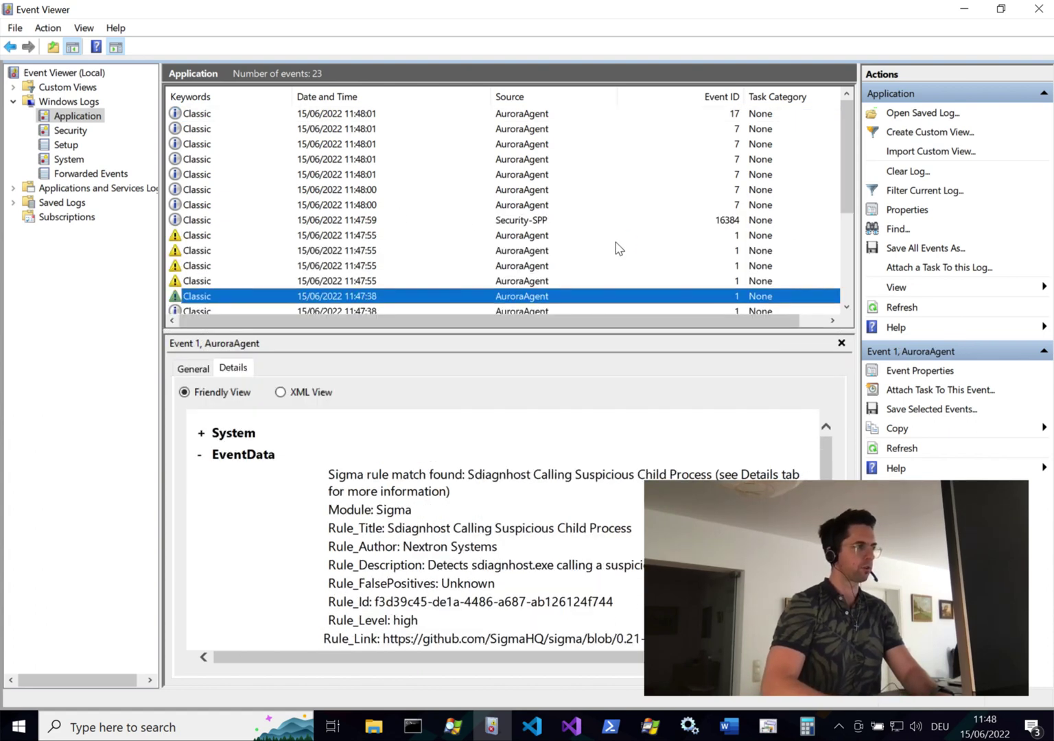
key(Up)
key(Up)
key(Up)
key(Up)
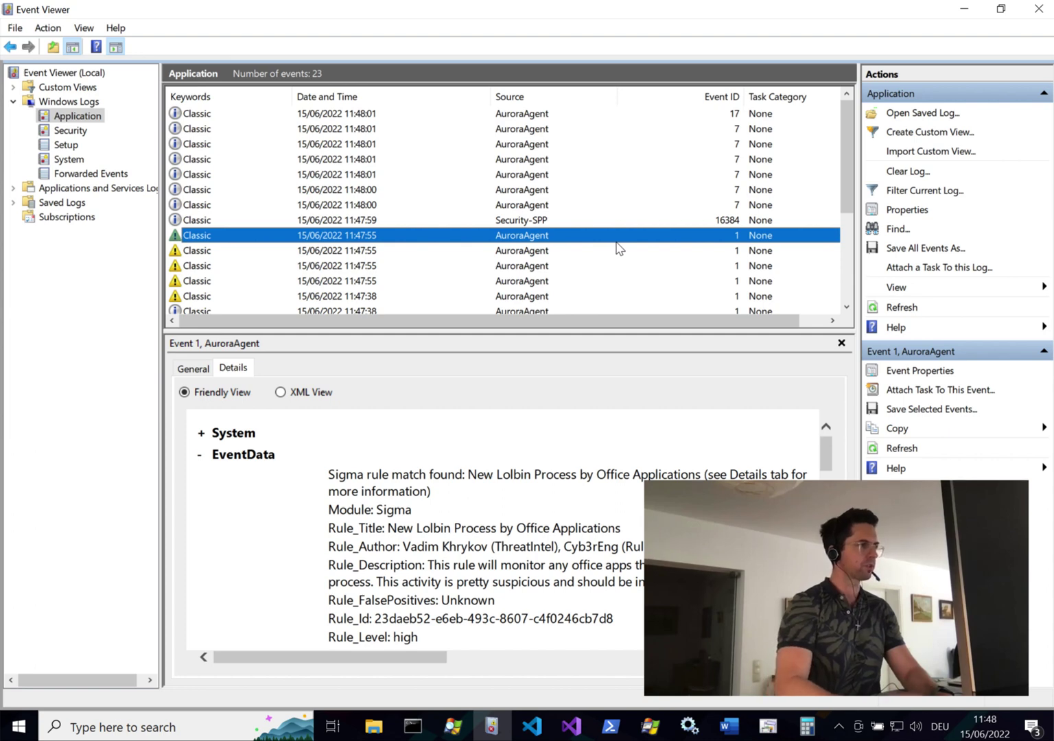
drag(469, 478, 655, 476)
scroll(585, 522, down, 4)
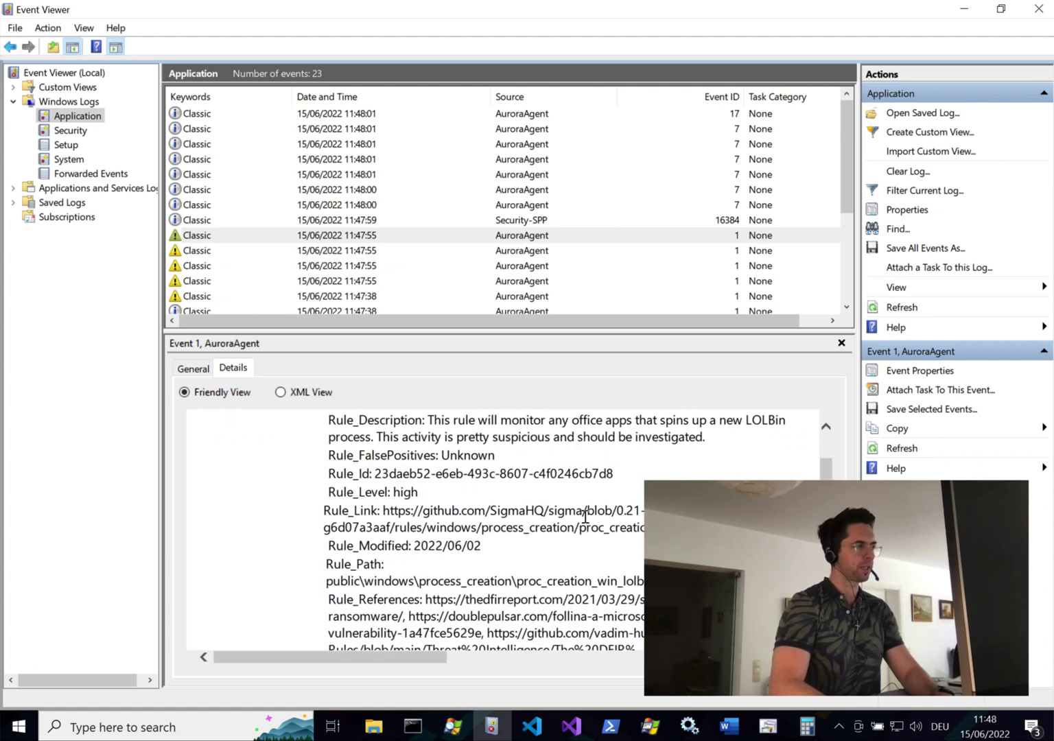
scroll(446, 393, up, 2)
- Inspect the MSDT.EXE alert and the 11:48:00 AuroraAgent events, including the Event 17 PowerShell alert
click(207, 254)
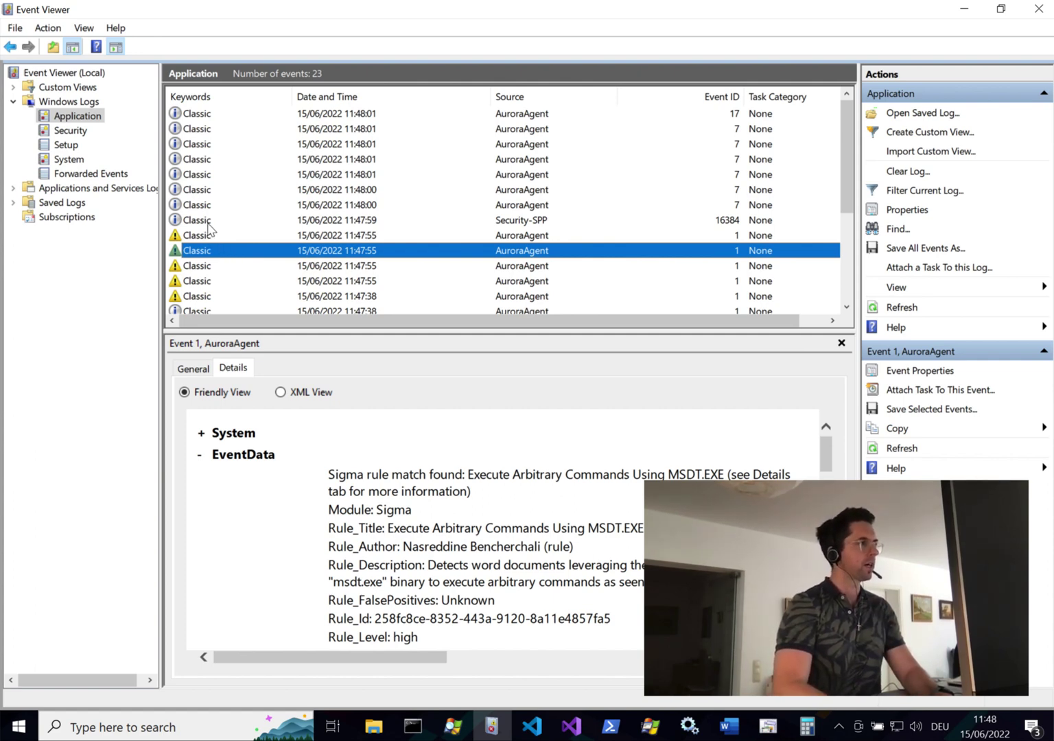
click(227, 204)
click(322, 190)
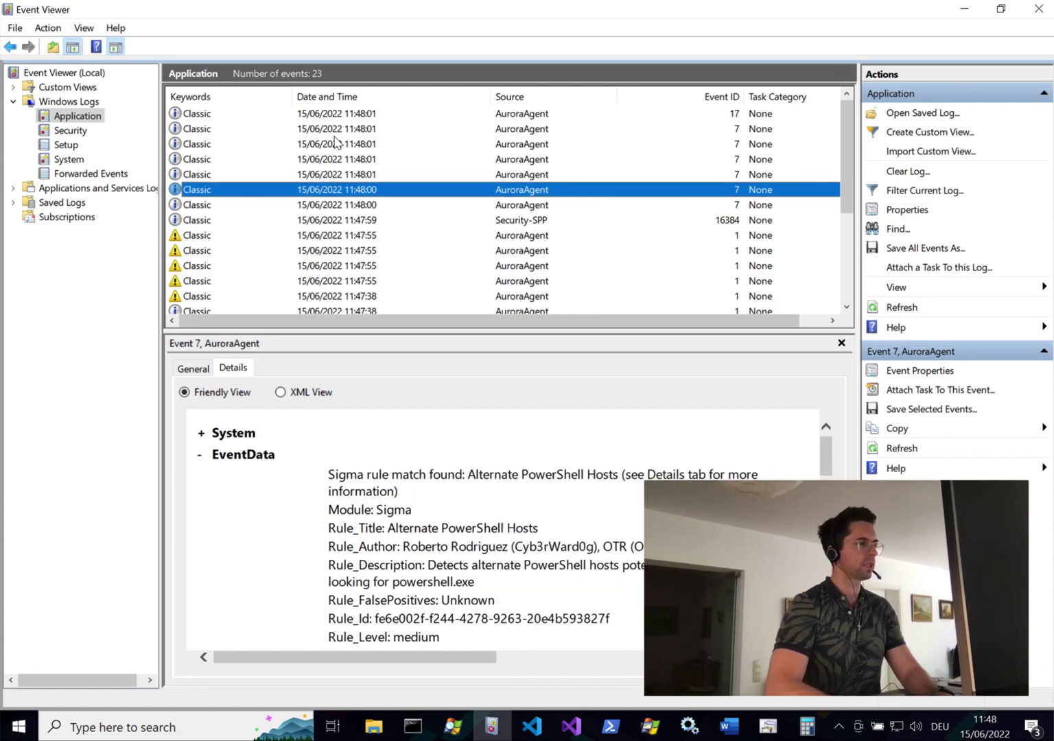
key(Up)
key(Up)
key(Up)
key(Up)
key(Up)
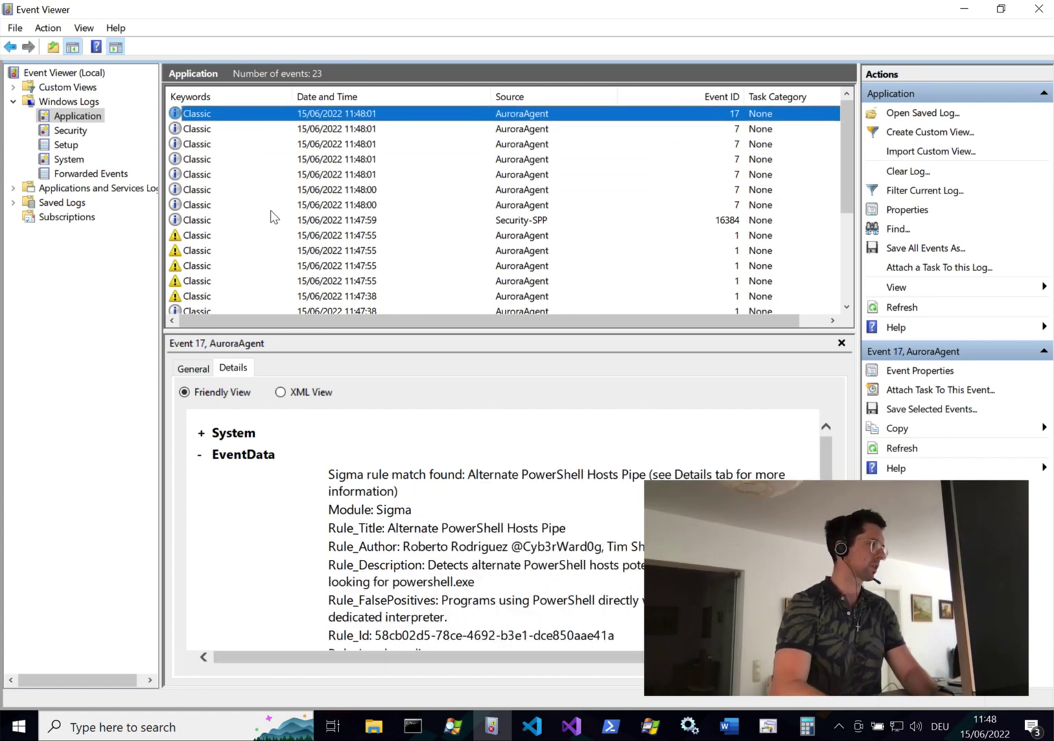
- Review the Suspicious WSMAN Provider and New Lolbin alerts, ending on the MSDT.EXE rule alert
click(218, 132)
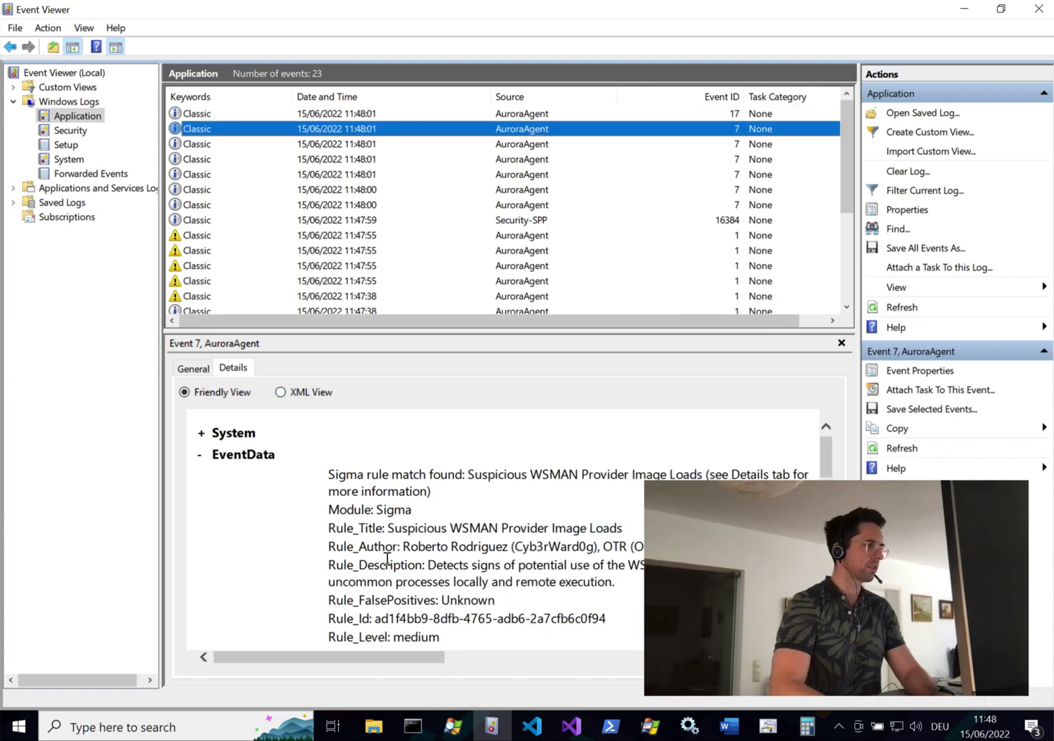
scroll(358, 520, down, 2)
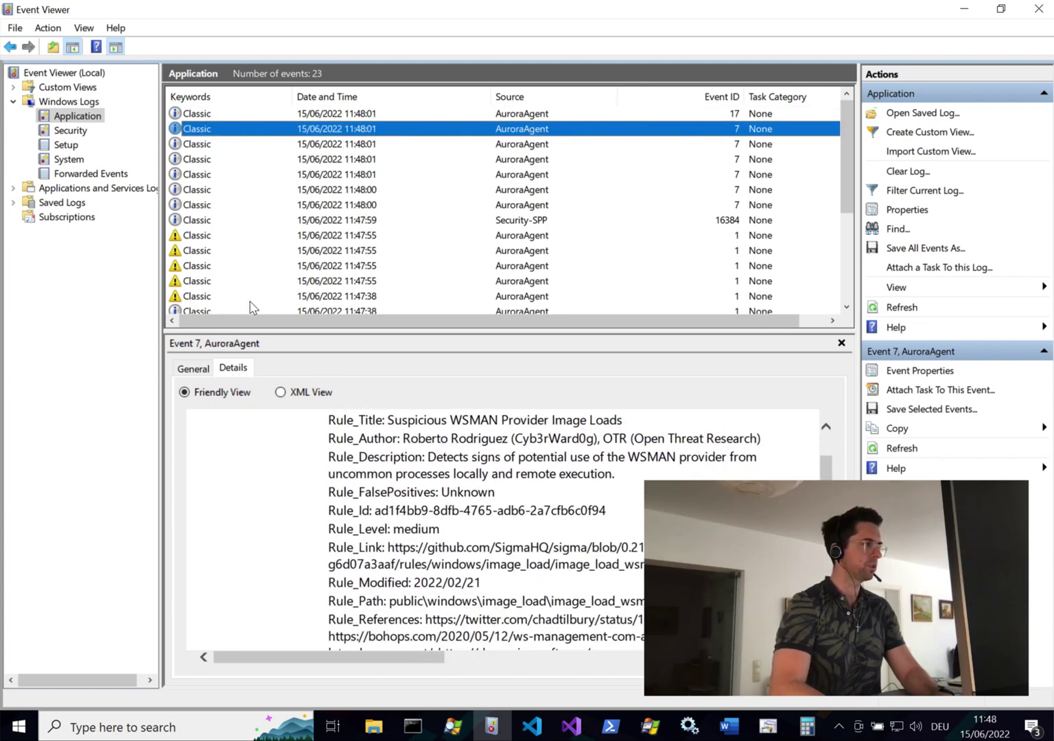
click(199, 235)
scroll(230, 299, down, 1)
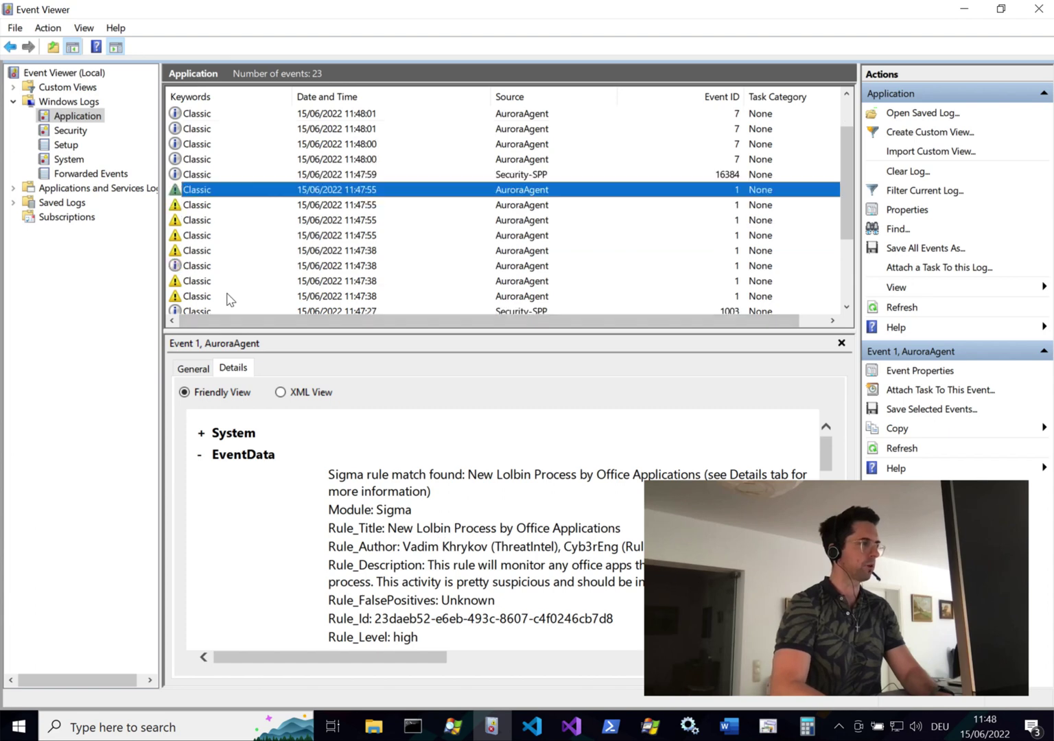
click(195, 210)
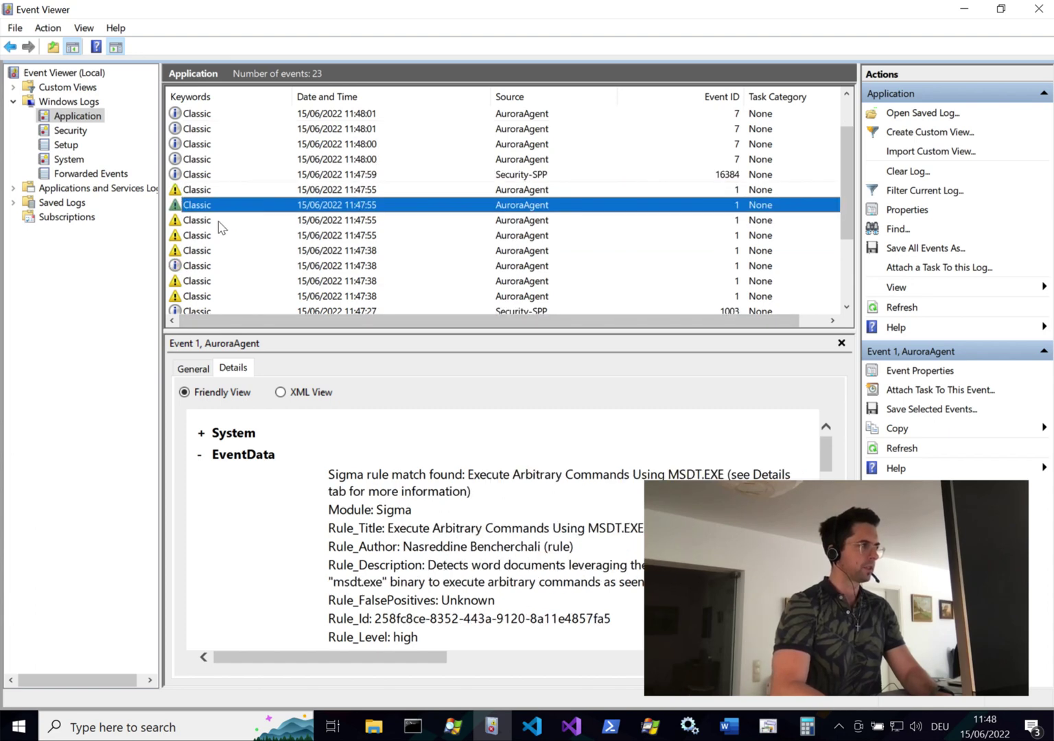
click(221, 218)
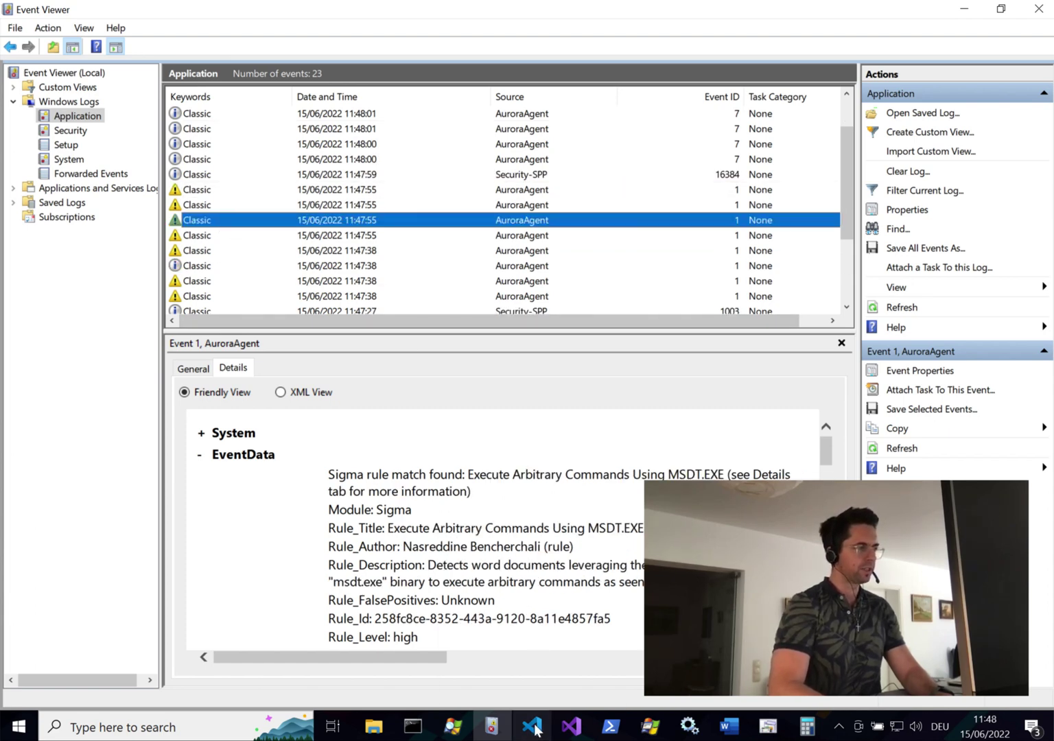
mouse_move(535, 730)
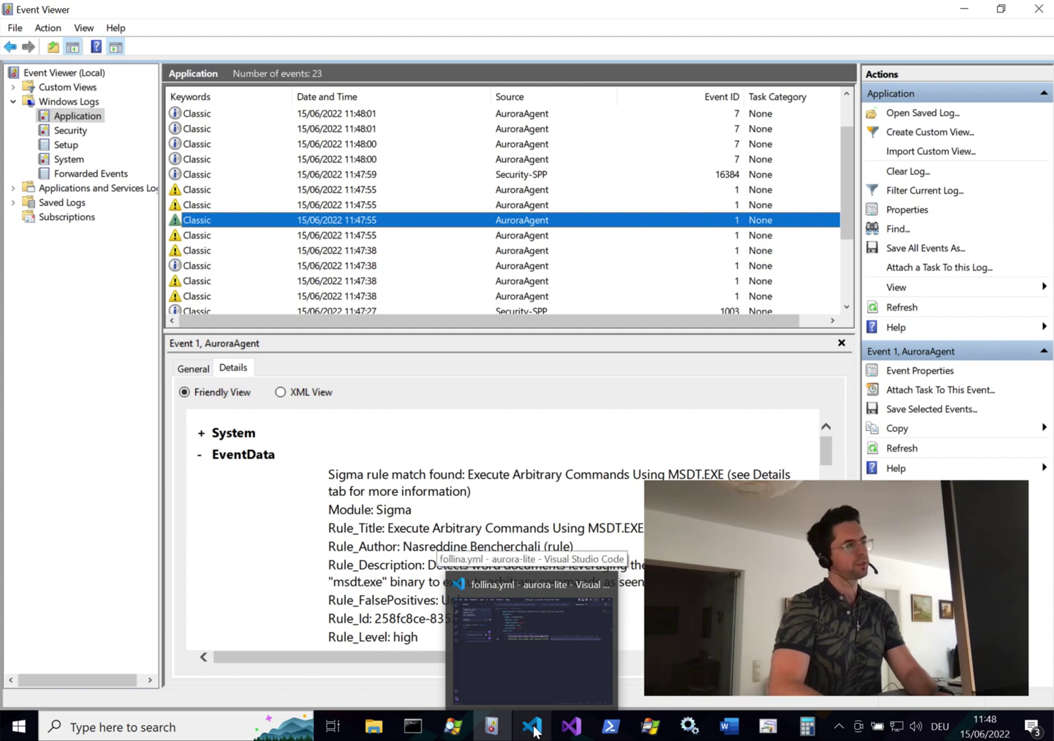
- In VS Code, compare the Sdiagnhost and MSDT rule files, then return to follina.yml
click(535, 730)
click(456, 46)
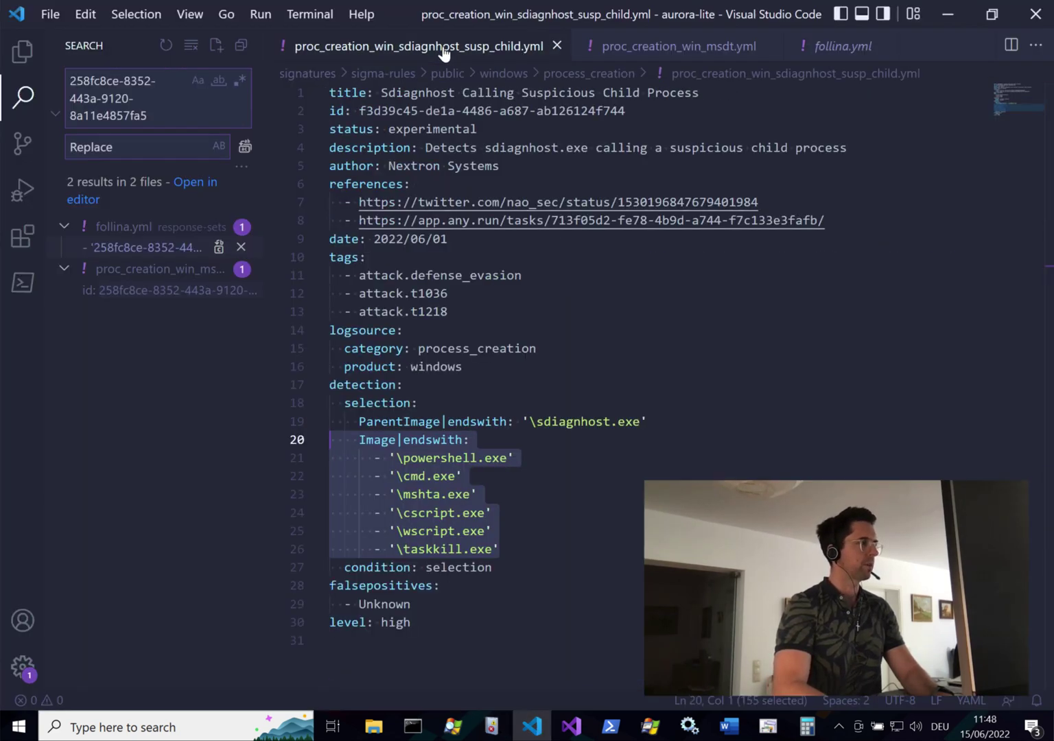
click(681, 46)
click(407, 48)
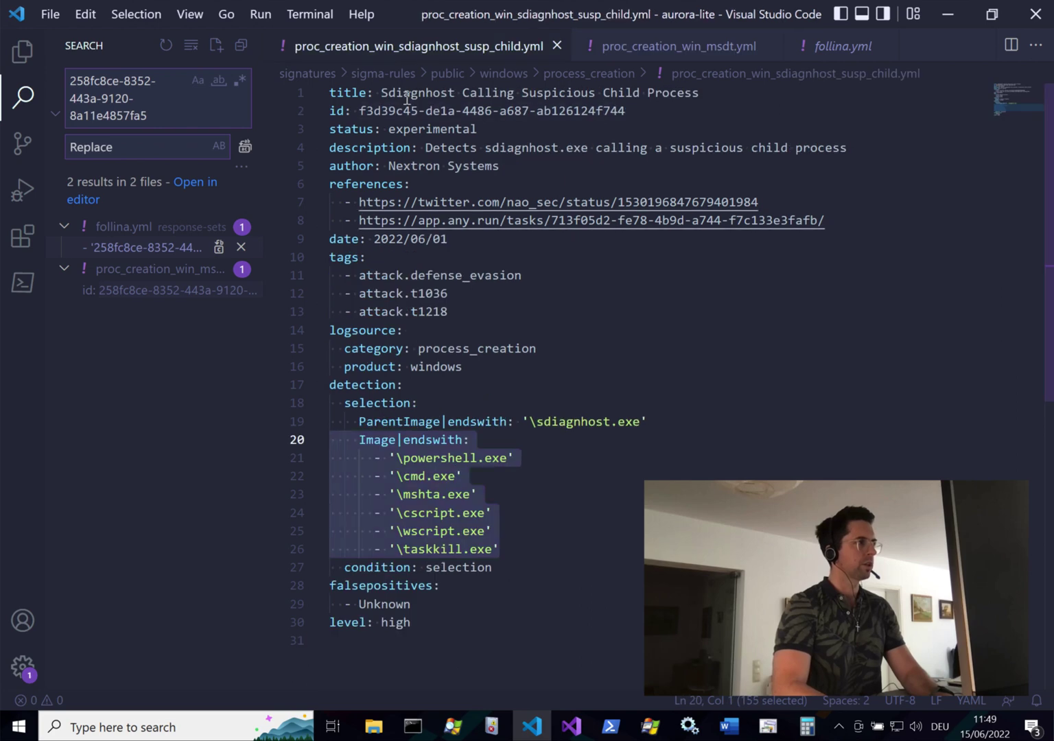
click(626, 49)
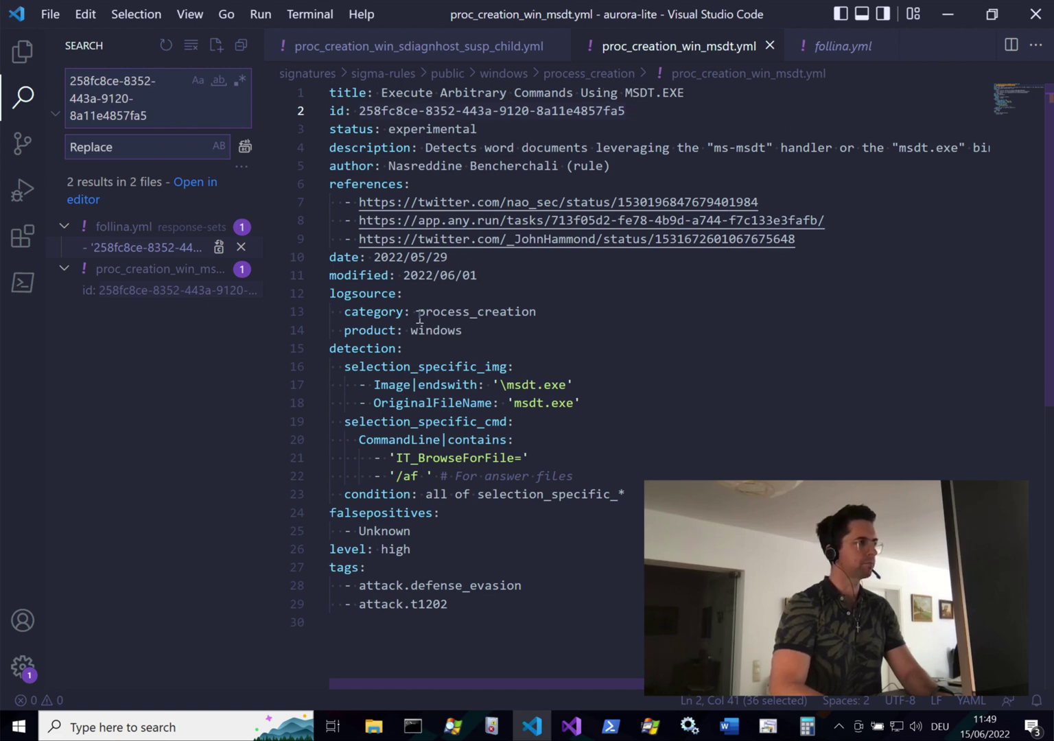
click(372, 46)
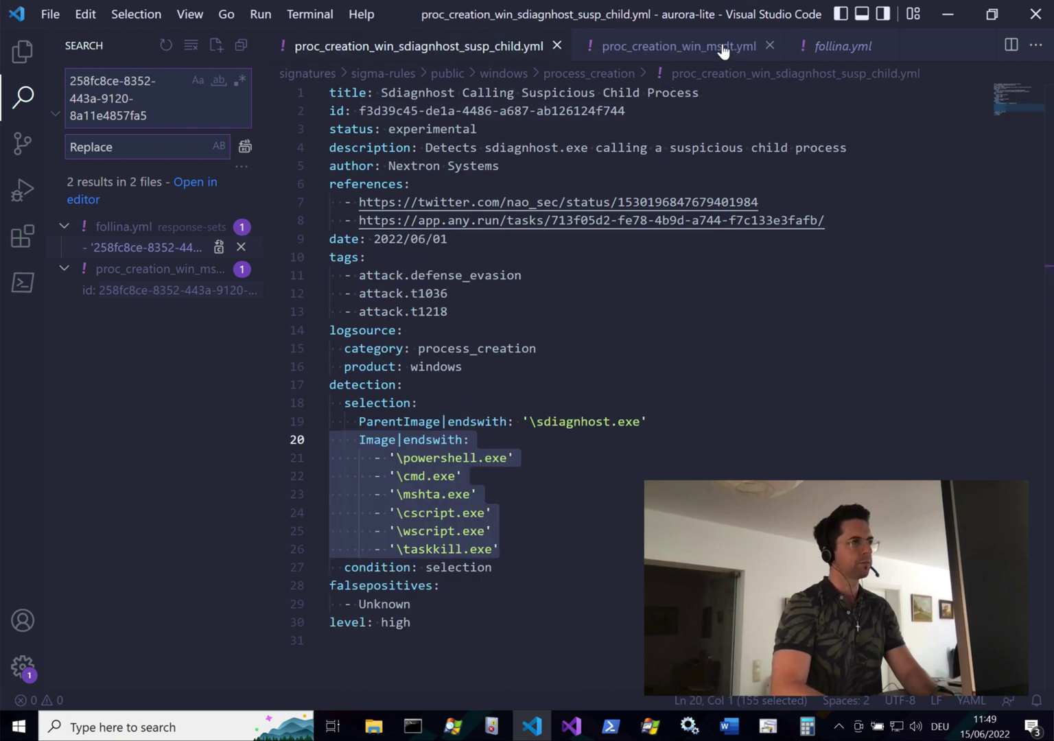
click(834, 48)
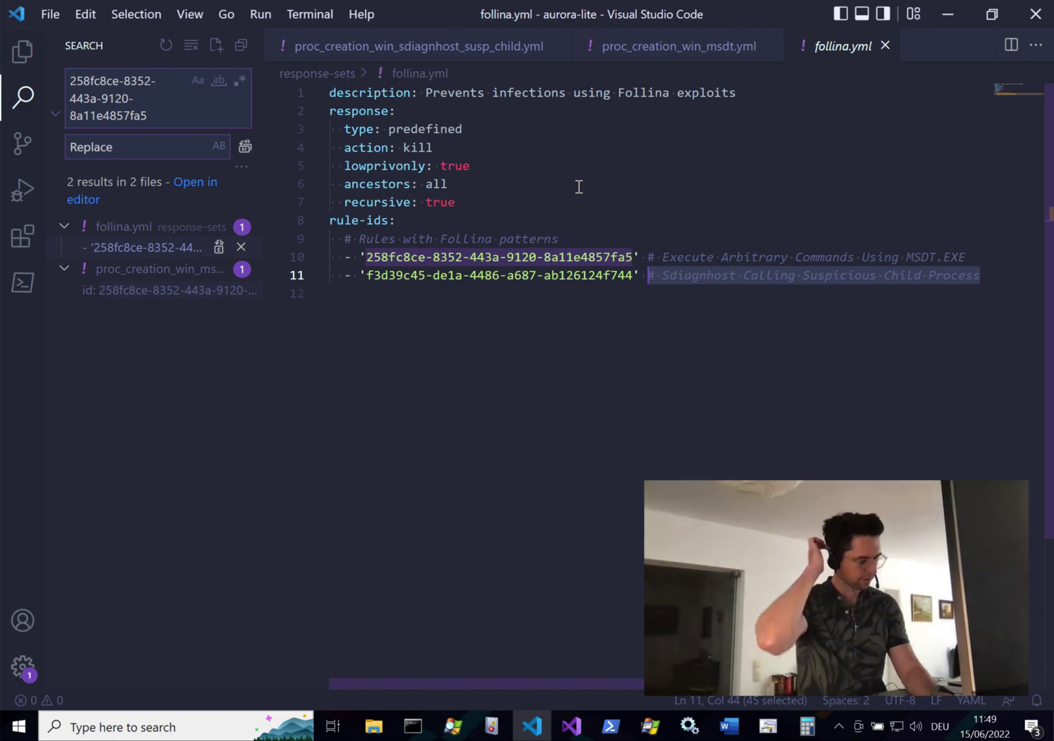
- Review follina.yml's kill settings (lowprivonly true, ancestors all, recursive true) and its two rule IDs
click(31, 56)
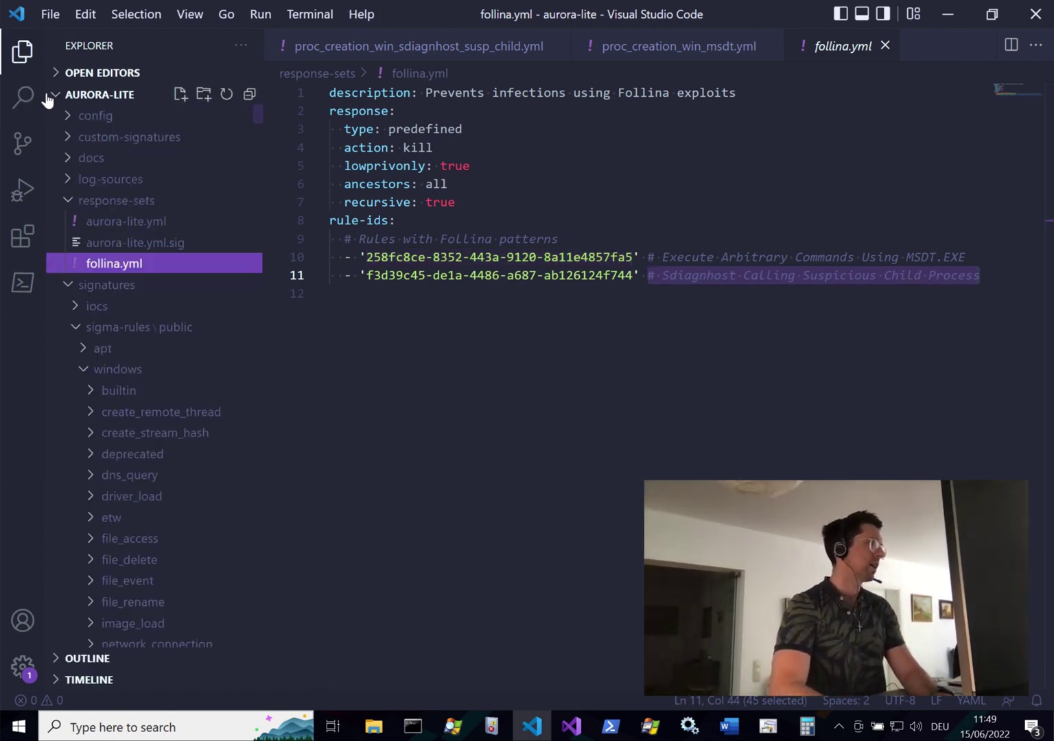
click(66, 287)
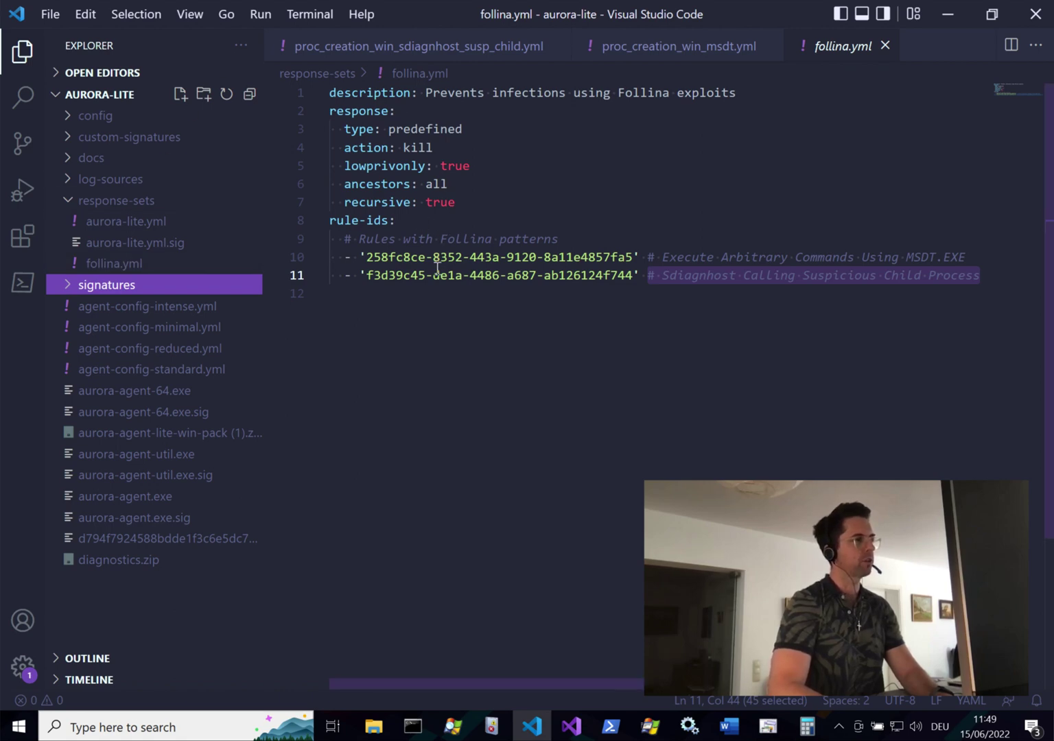
click(402, 97)
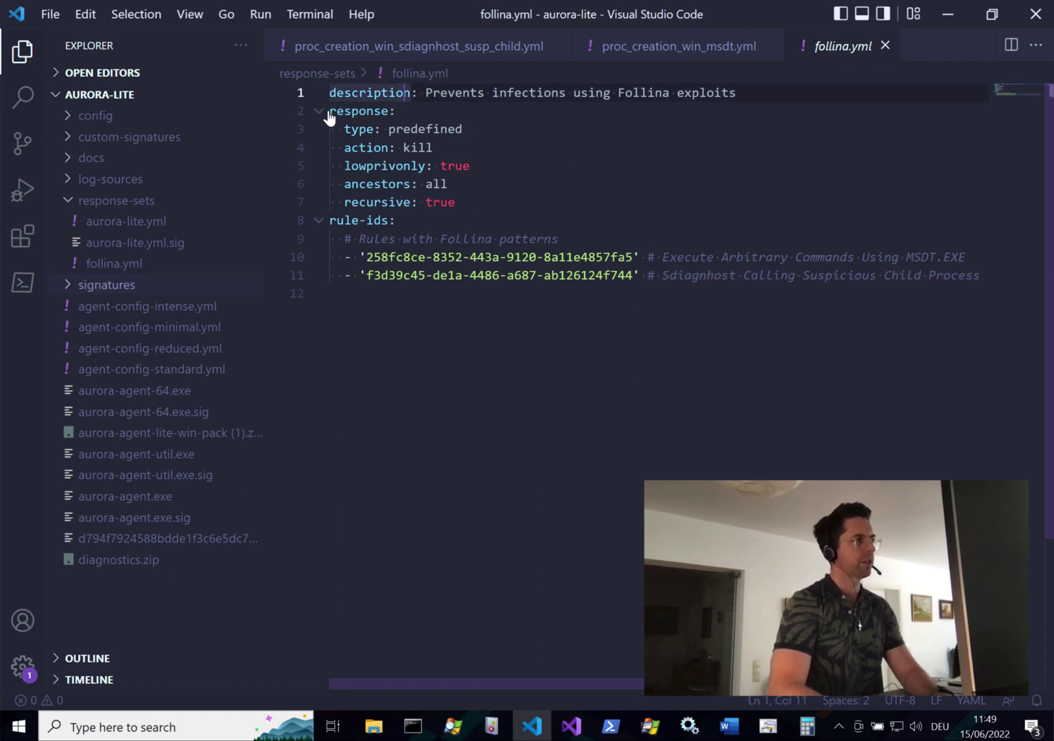
drag(327, 111, 458, 203)
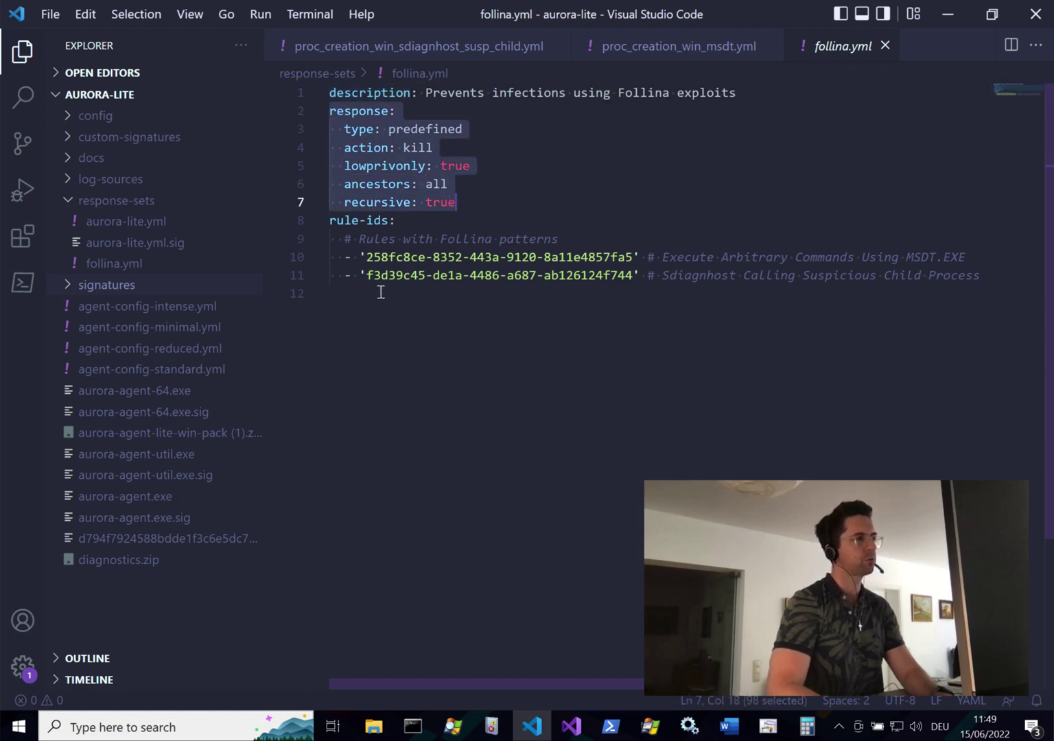
drag(378, 293, 296, 223)
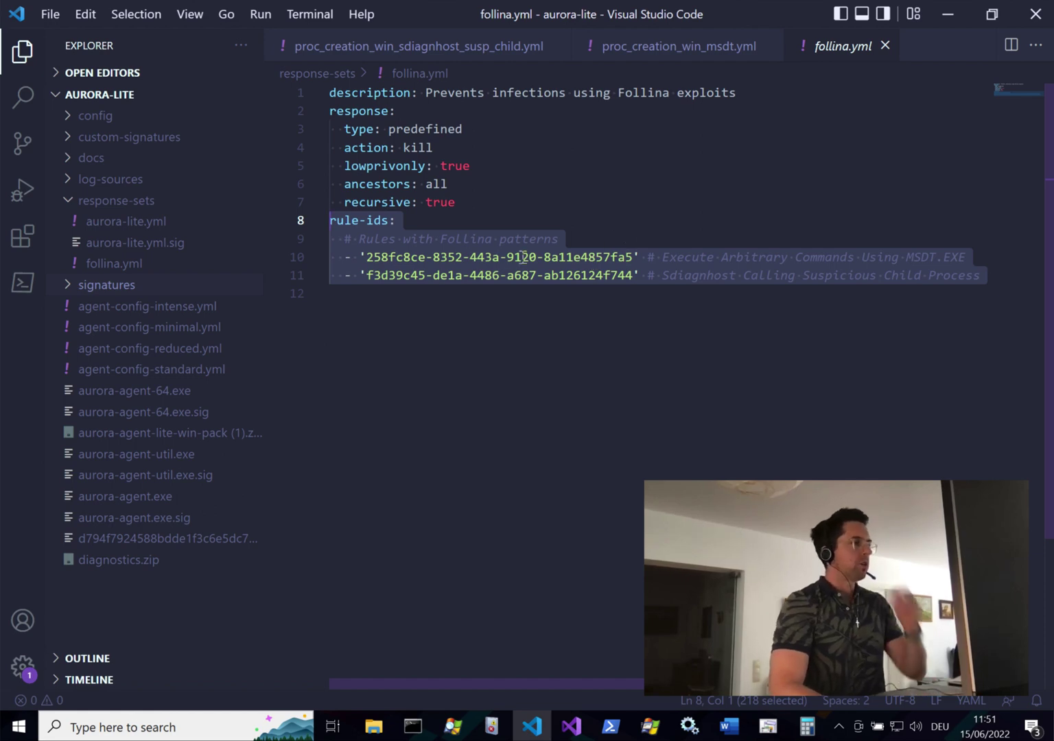
click(412, 725)
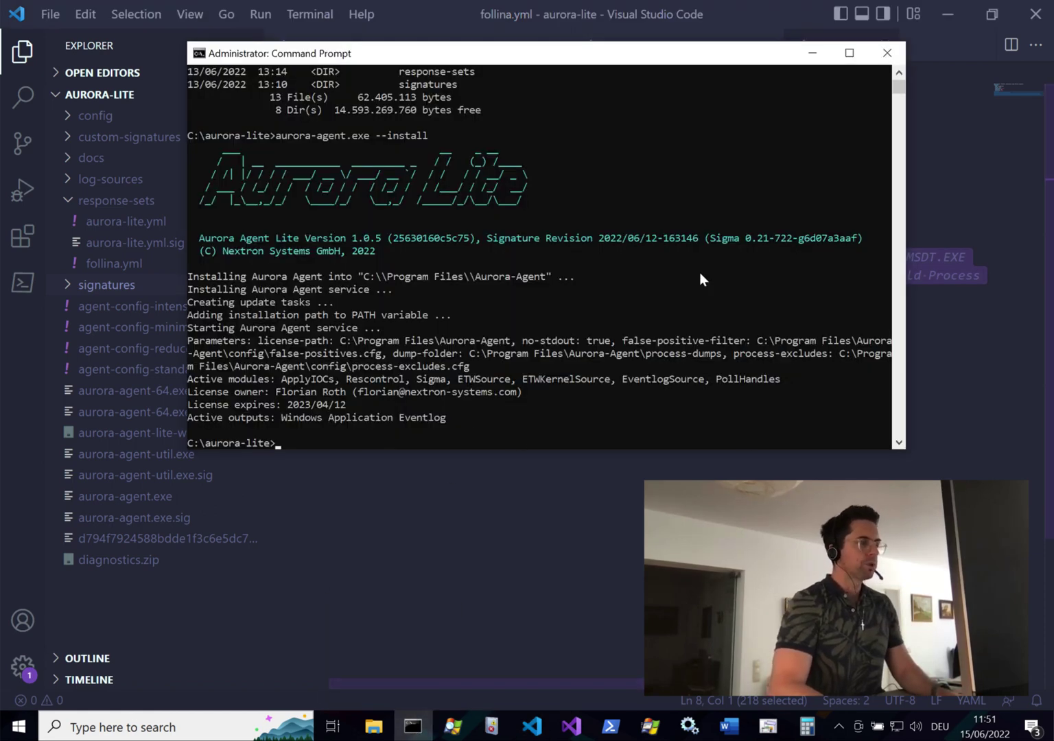
drag(626, 53, 714, 320)
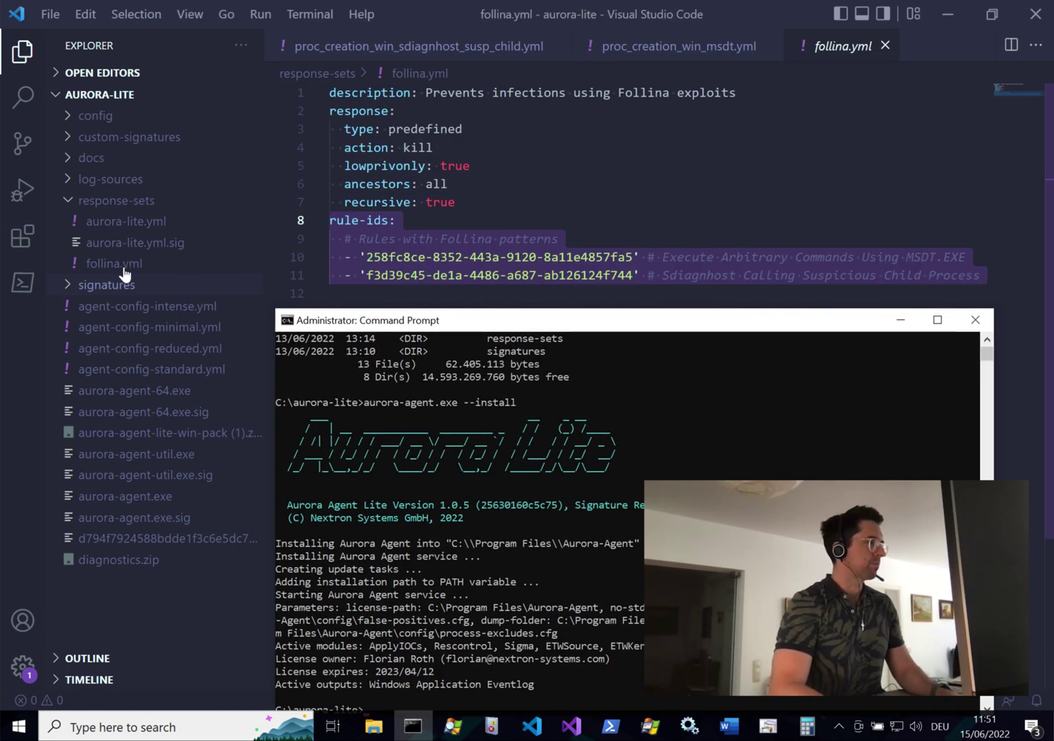
click(101, 221)
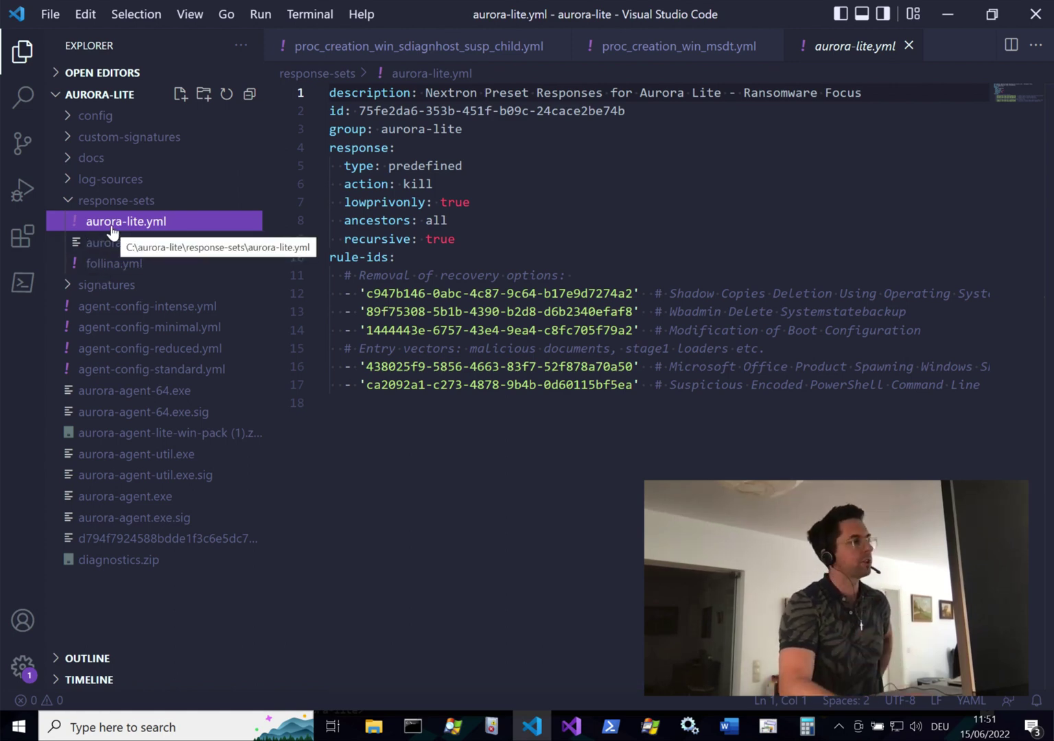
click(115, 265)
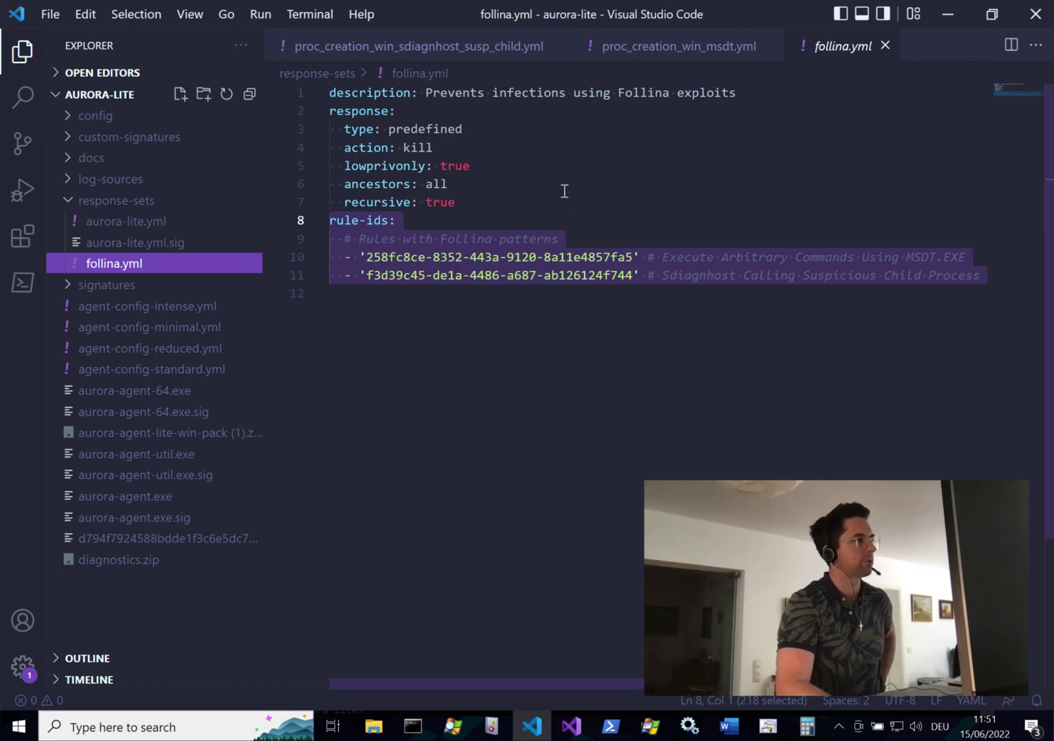
- Rerun the aurora-agent install with --response-set .\response-sets\follina.yml --activate-responses
click(421, 727)
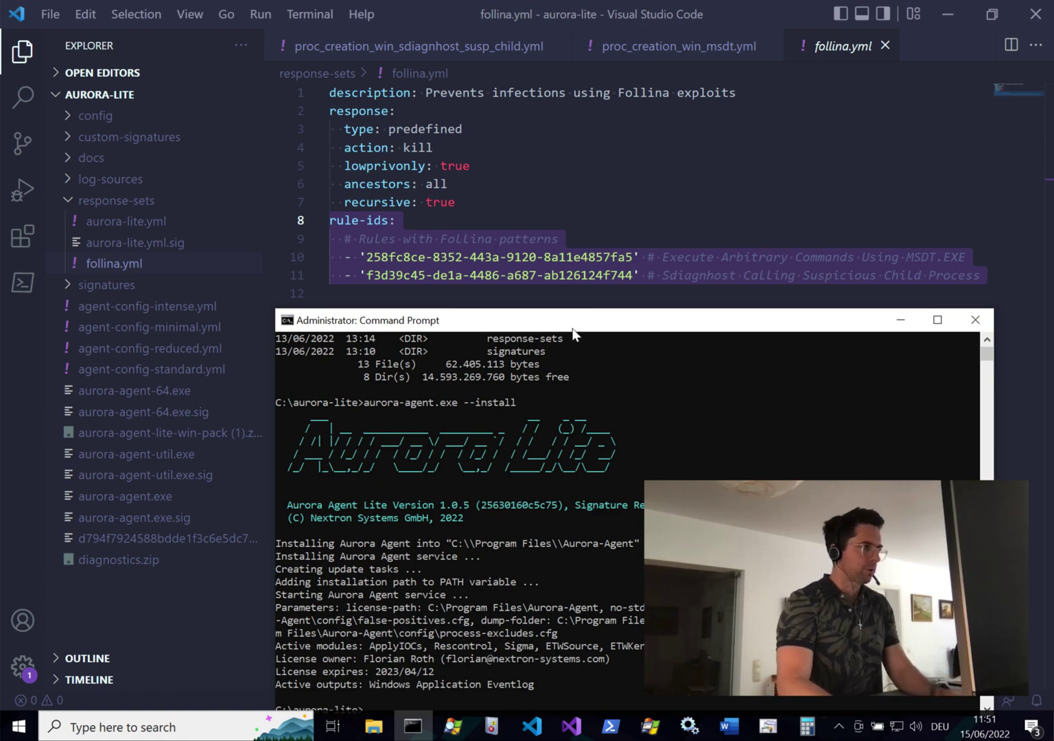
drag(575, 320, 507, 162)
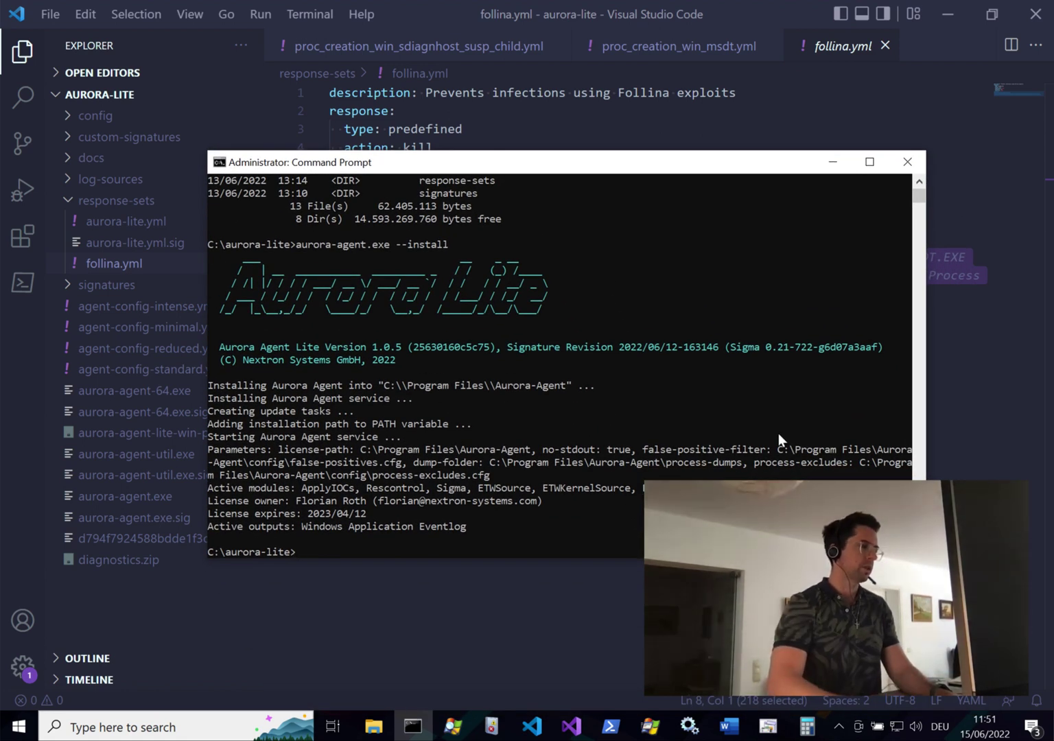
key(Up)
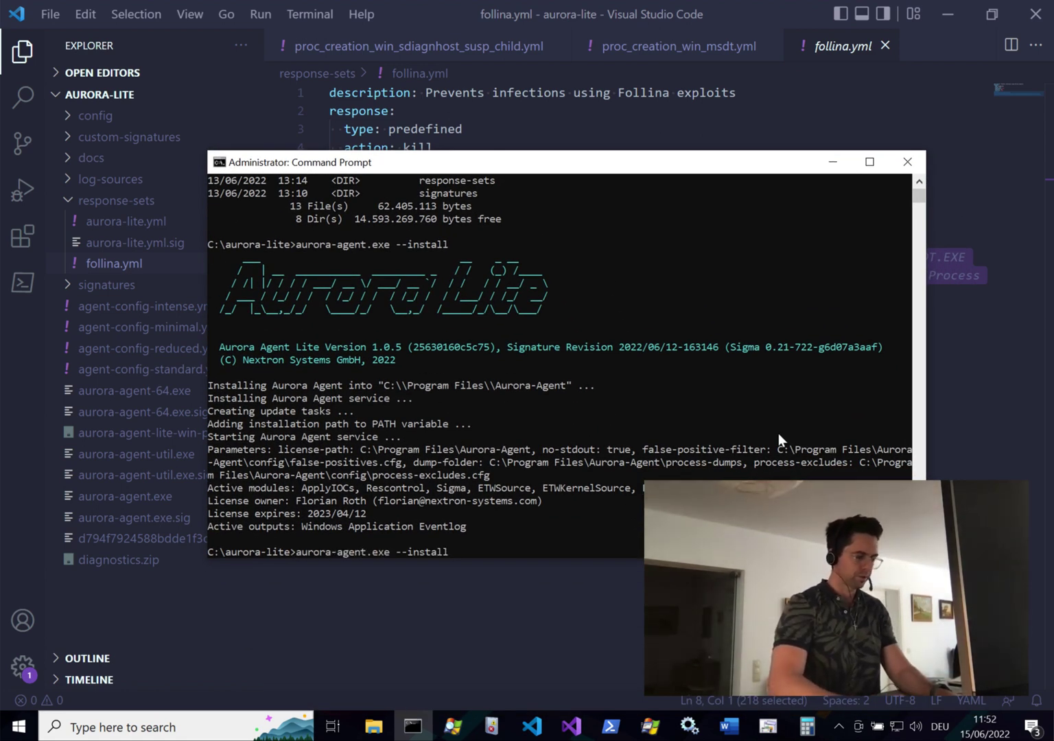
text(--)
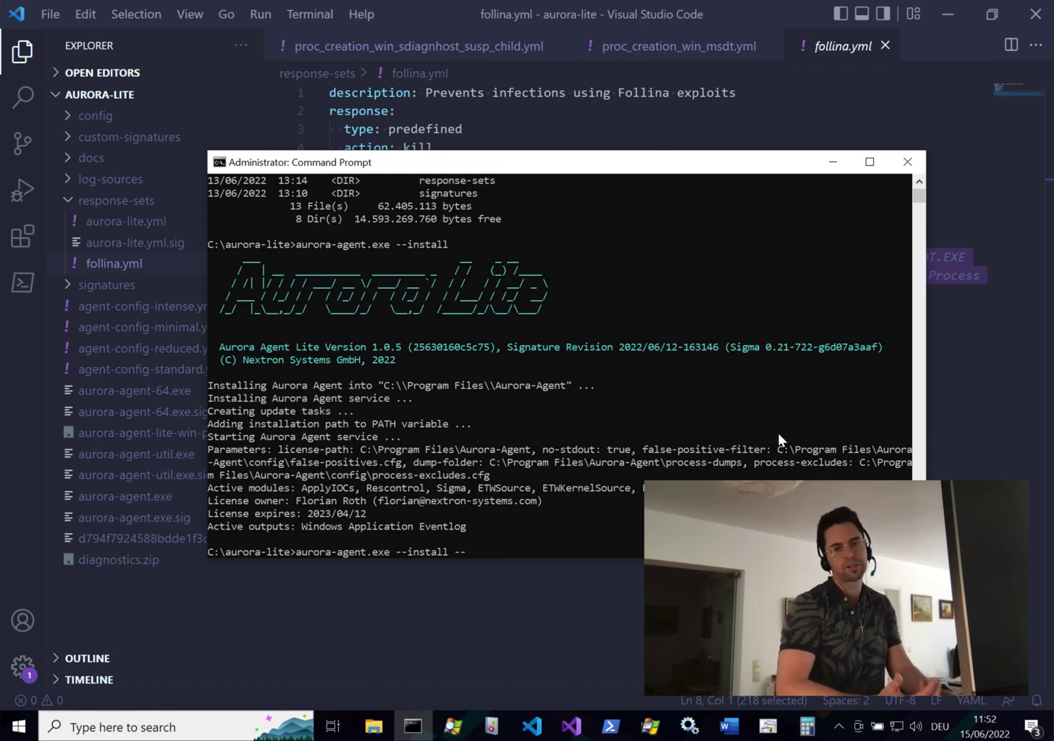
text(response)
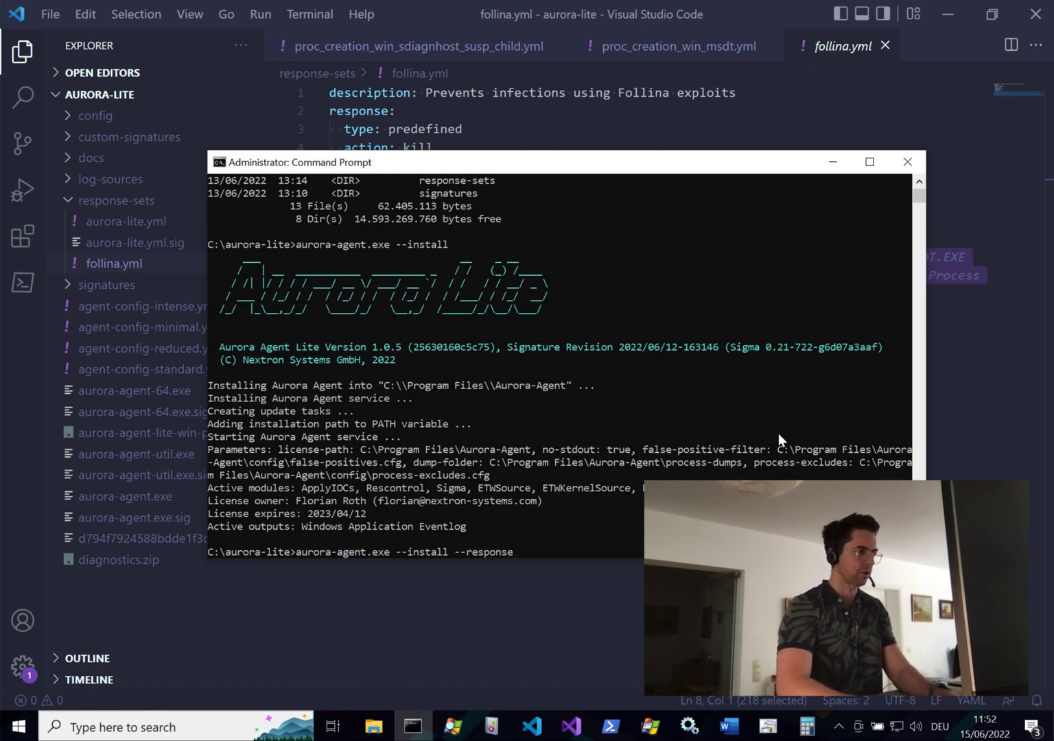
text(-set .)
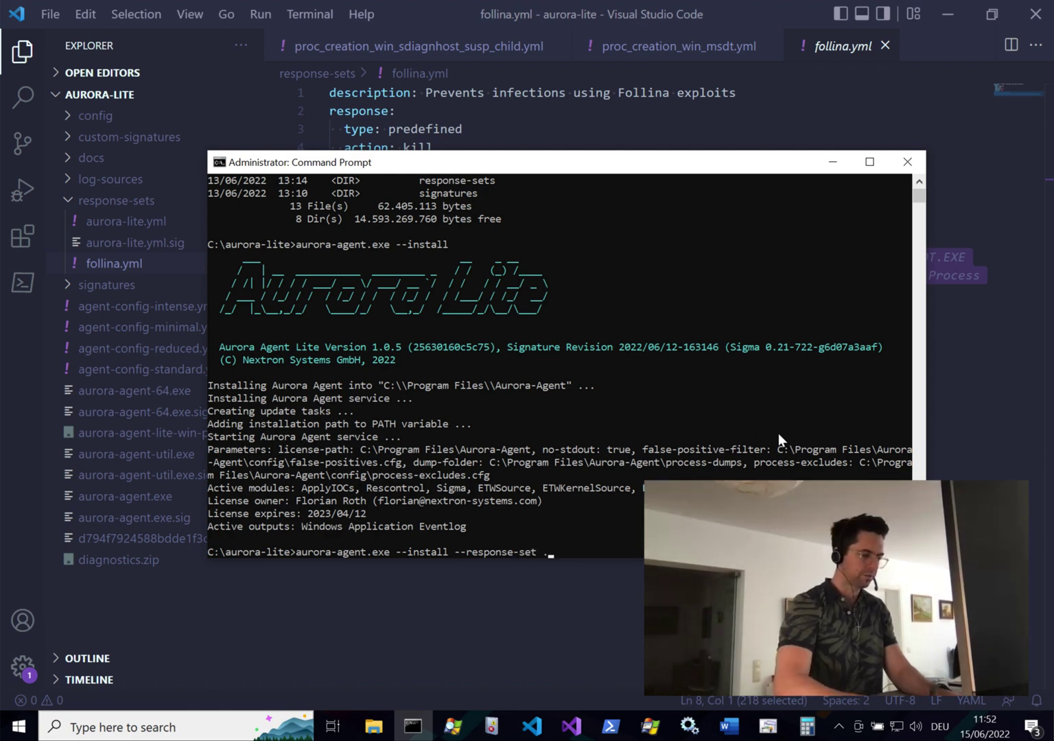
text(\)
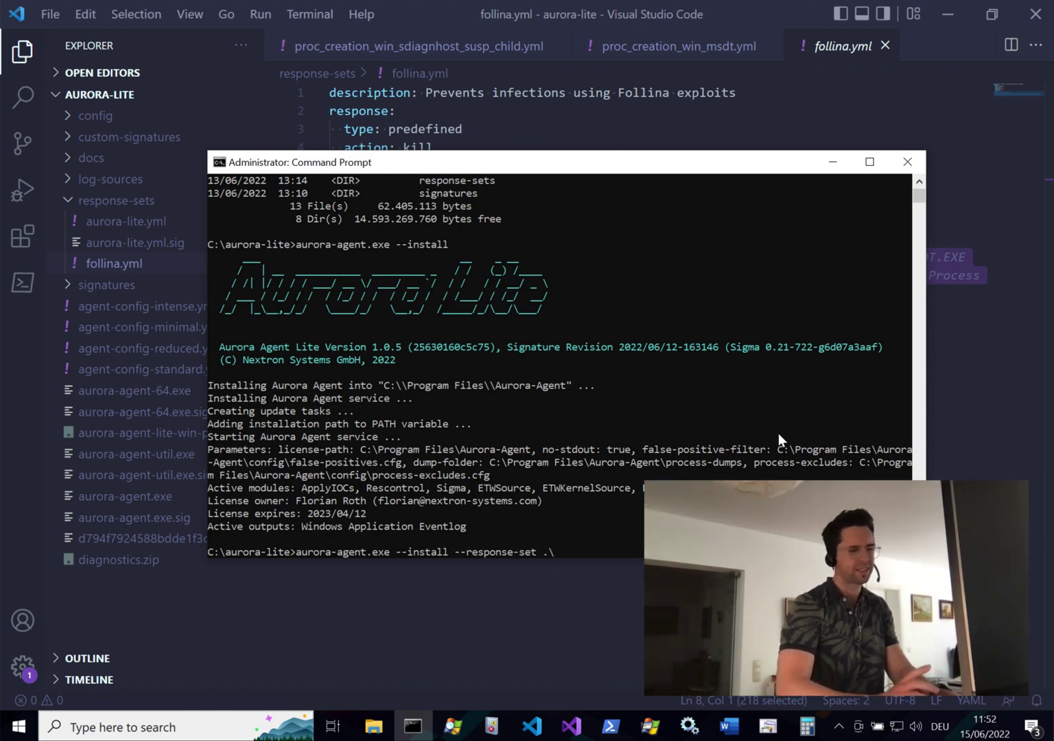
text(re)
key(Tab)
text(\f)
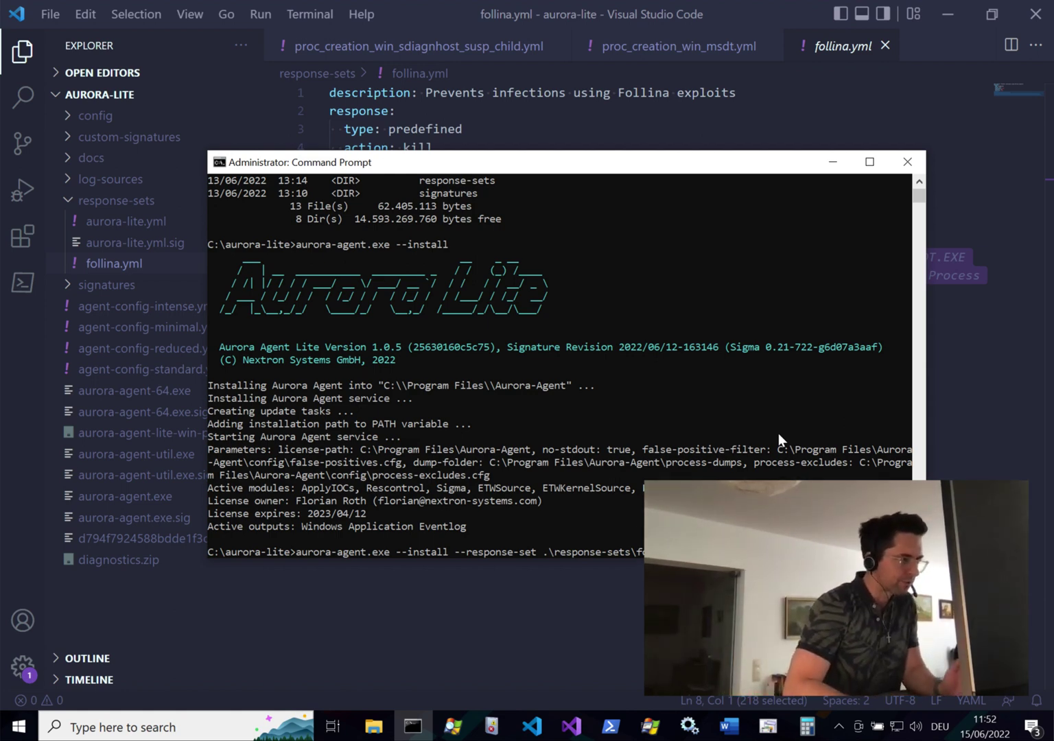
key(Return)
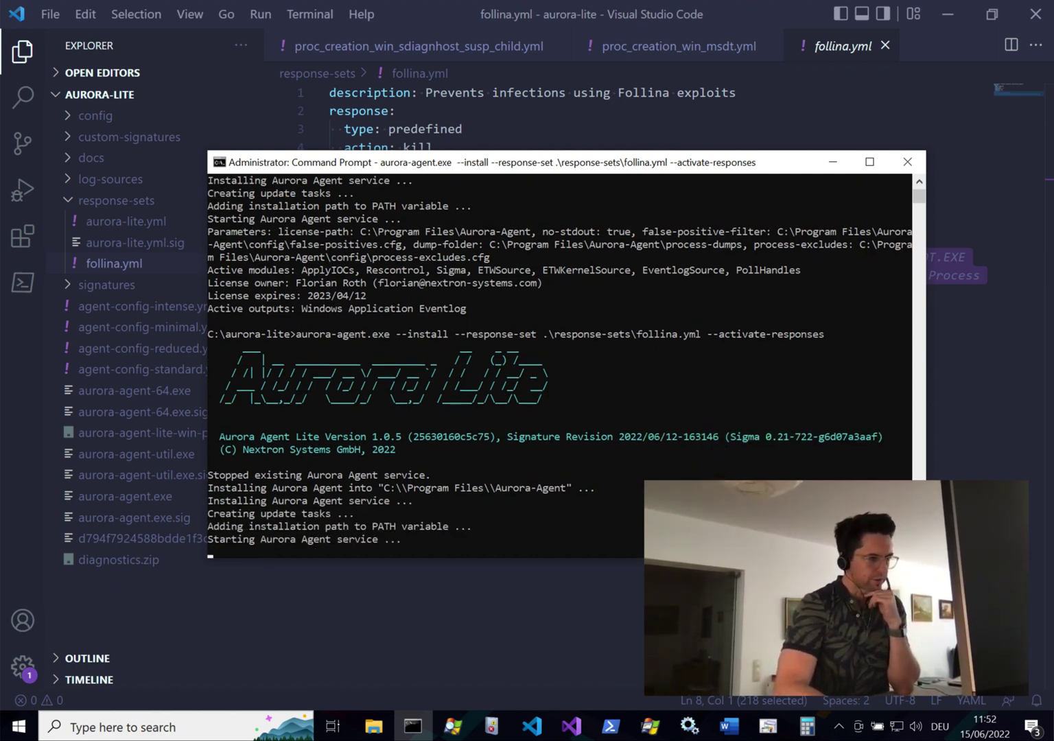
- Close Calculator and the Program Compatibility Troubleshooter
click(806, 726)
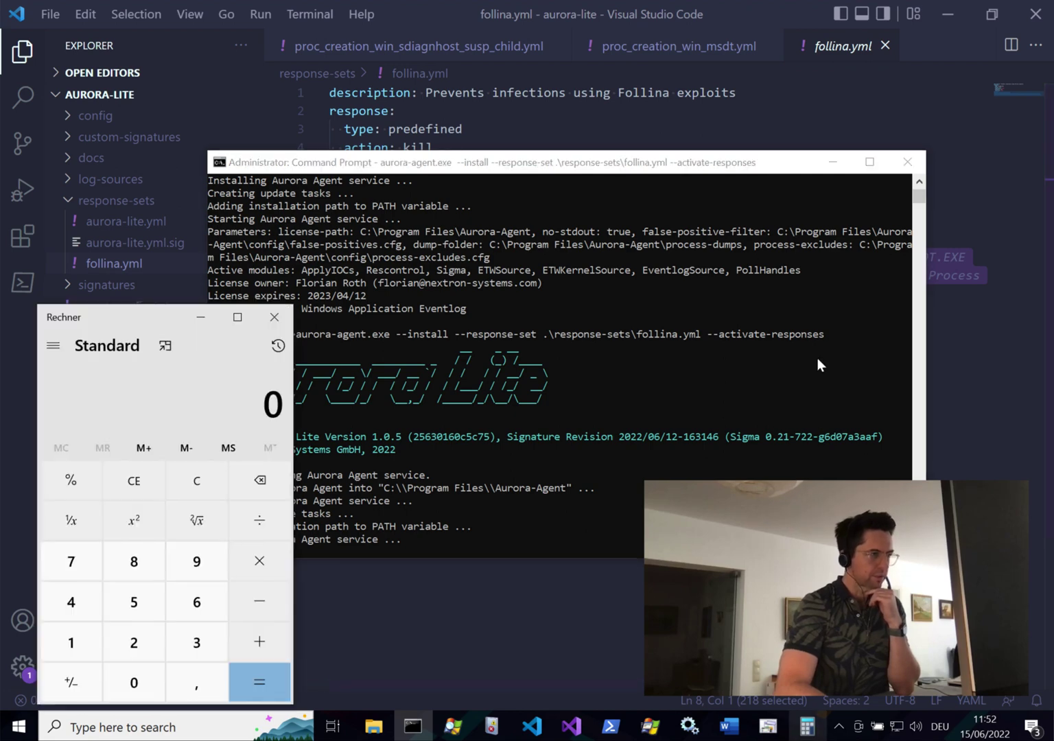
click(274, 321)
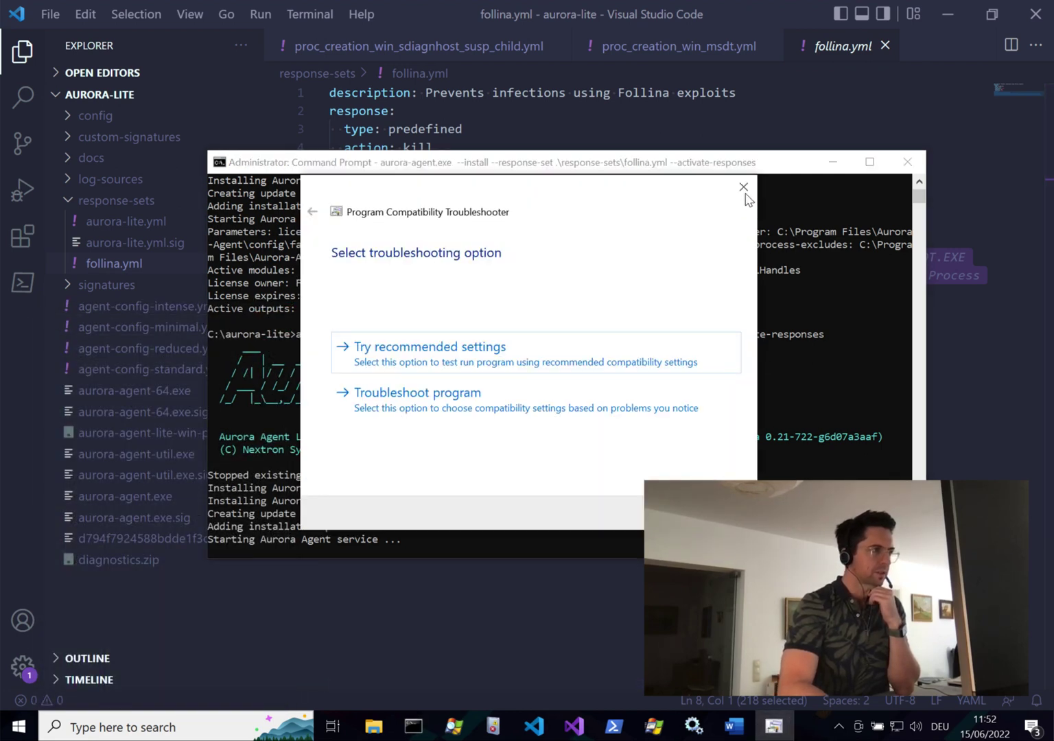
click(744, 188)
- Close follina.doc in Word without saving, then look over the Process Explorer process list
mouse_move(741, 731)
click(710, 697)
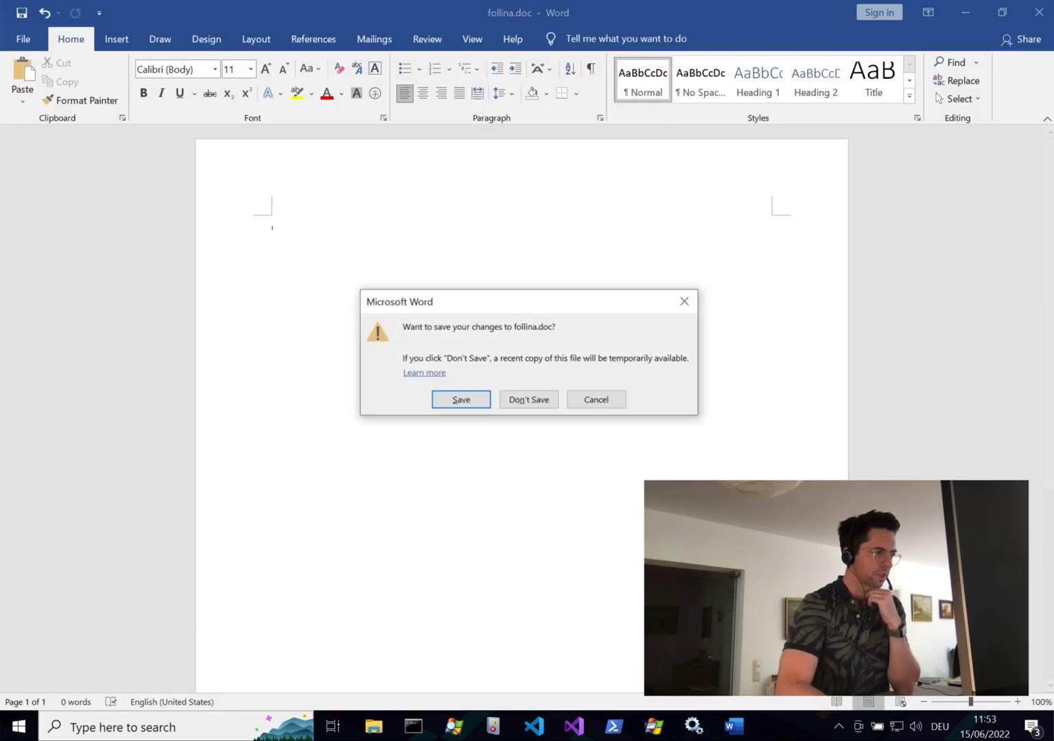
click(539, 399)
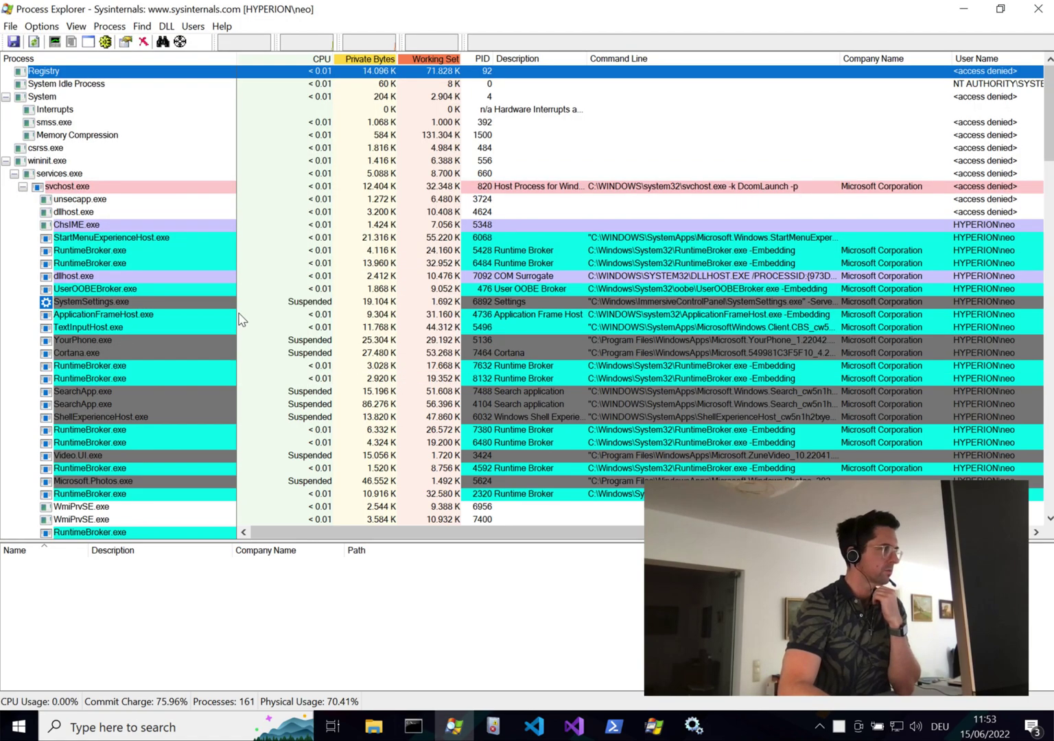
scroll(130, 405, down, 6)
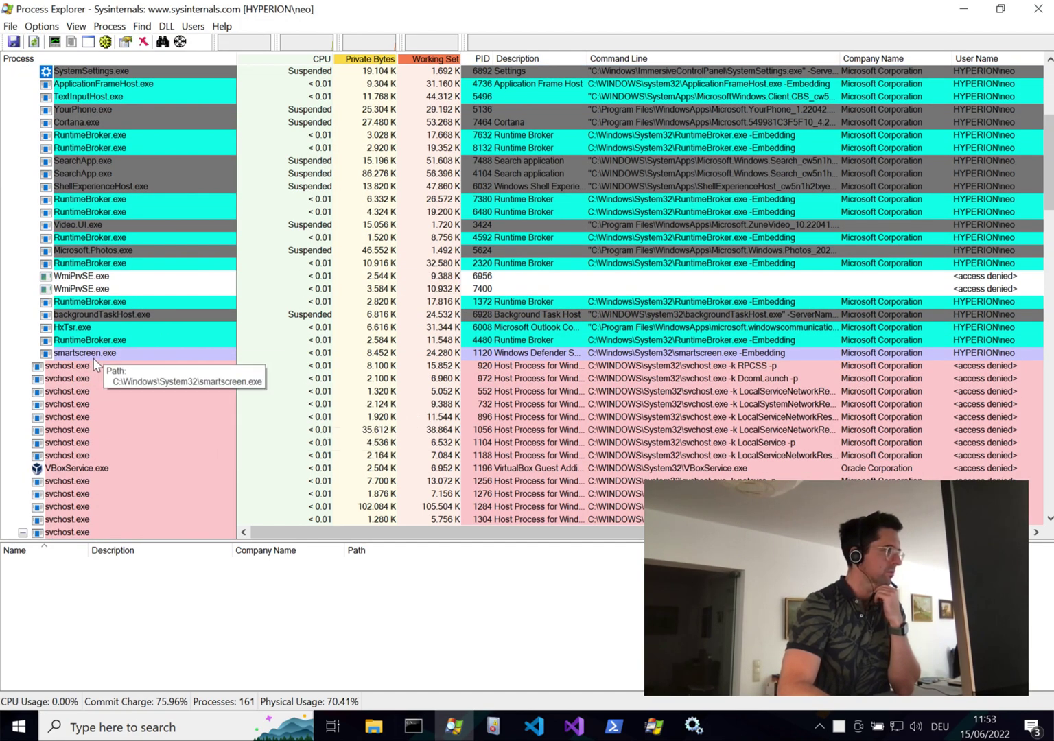
scroll(95, 360, down, 8)
scroll(100, 339, up, 2)
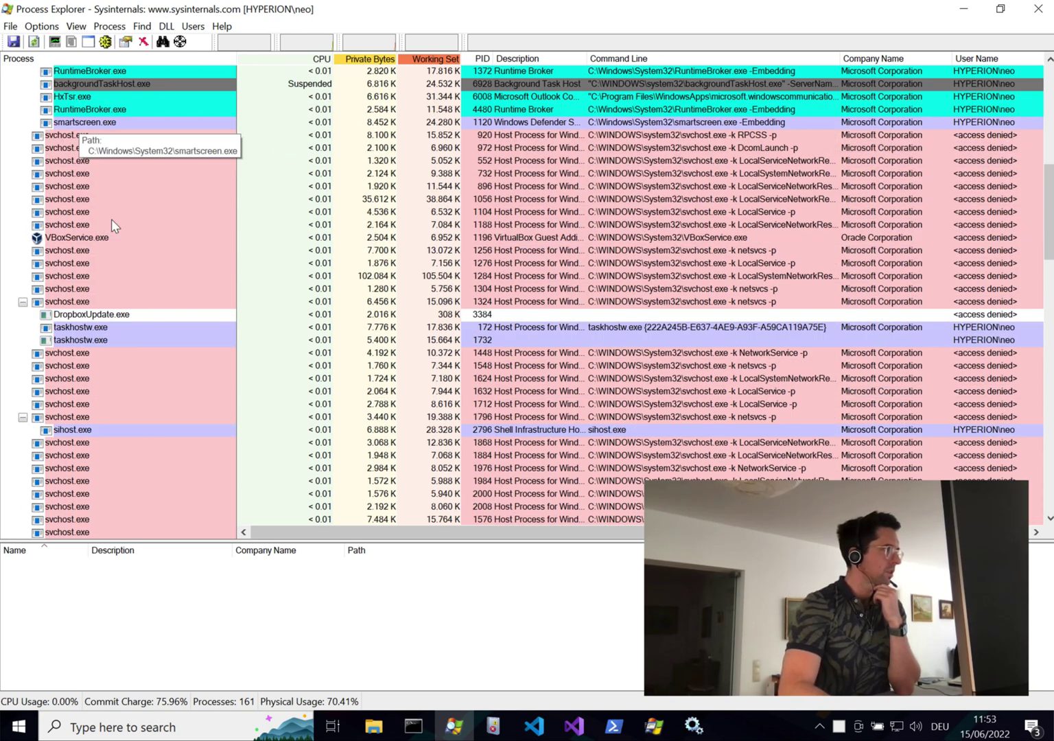
scroll(141, 295, down, 8)
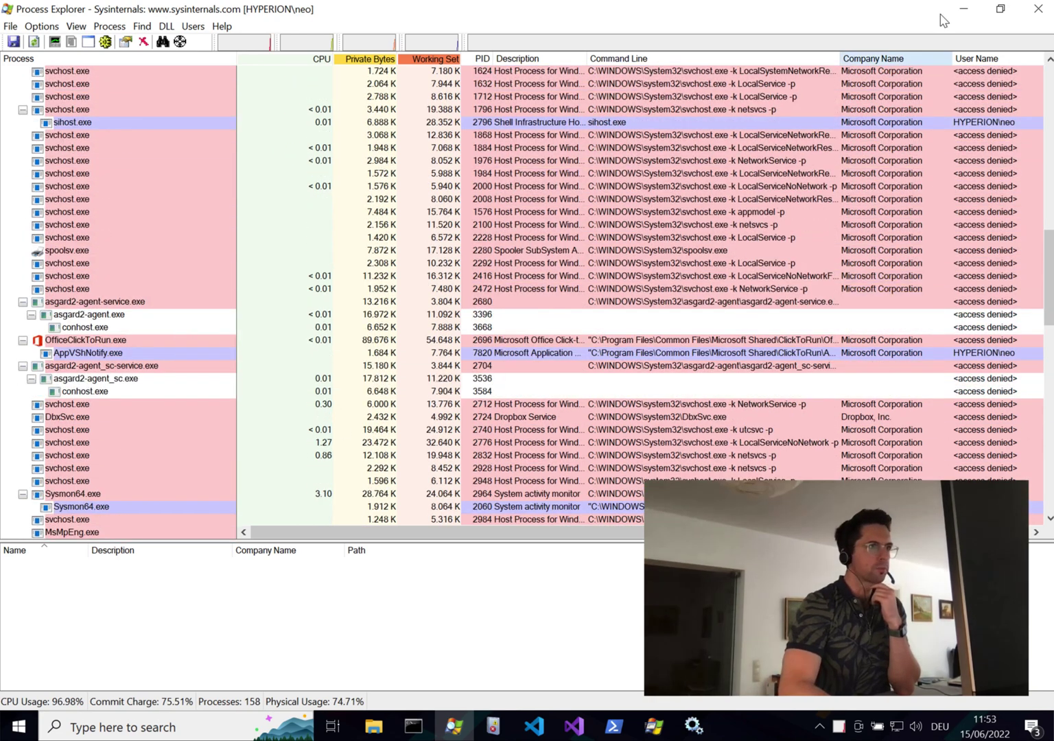
- Minimise Process Explorer, VS Code and Event Viewer, then reopen follina.doc from the desktop
click(963, 9)
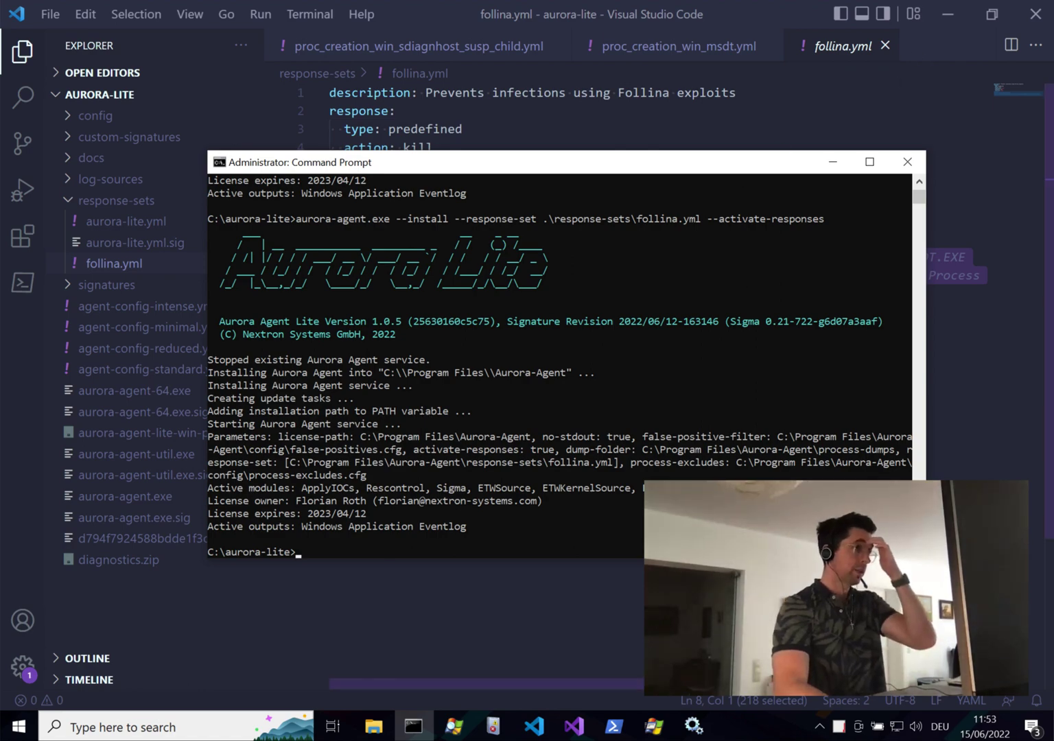
click(958, 13)
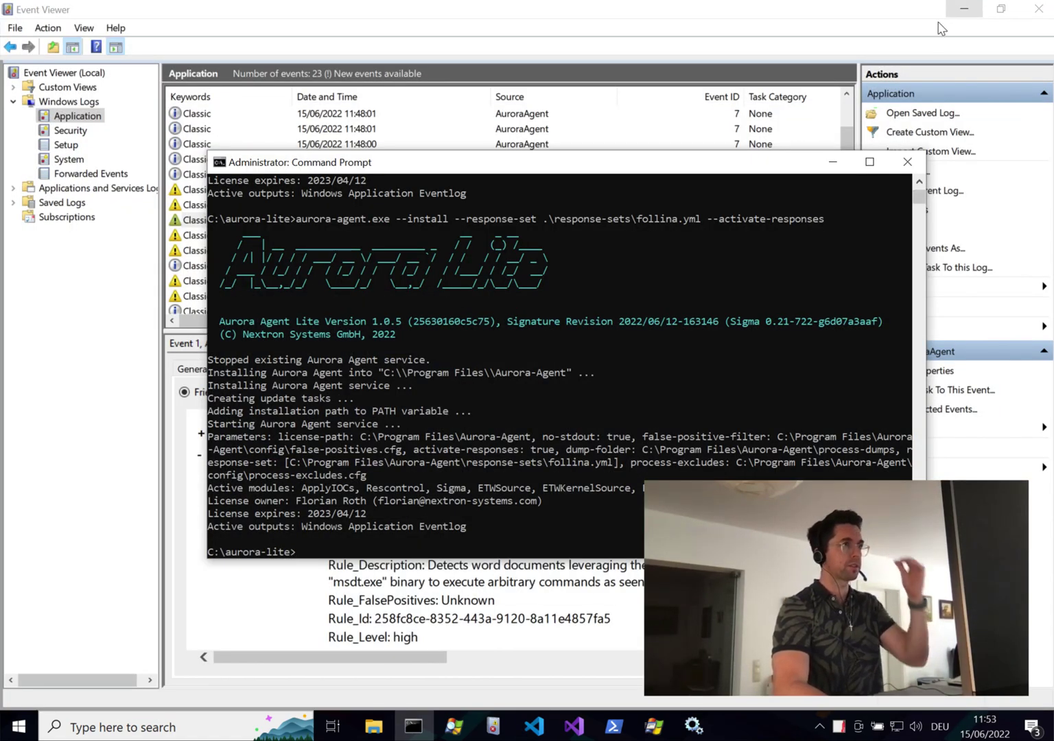
click(955, 12)
click(961, 10)
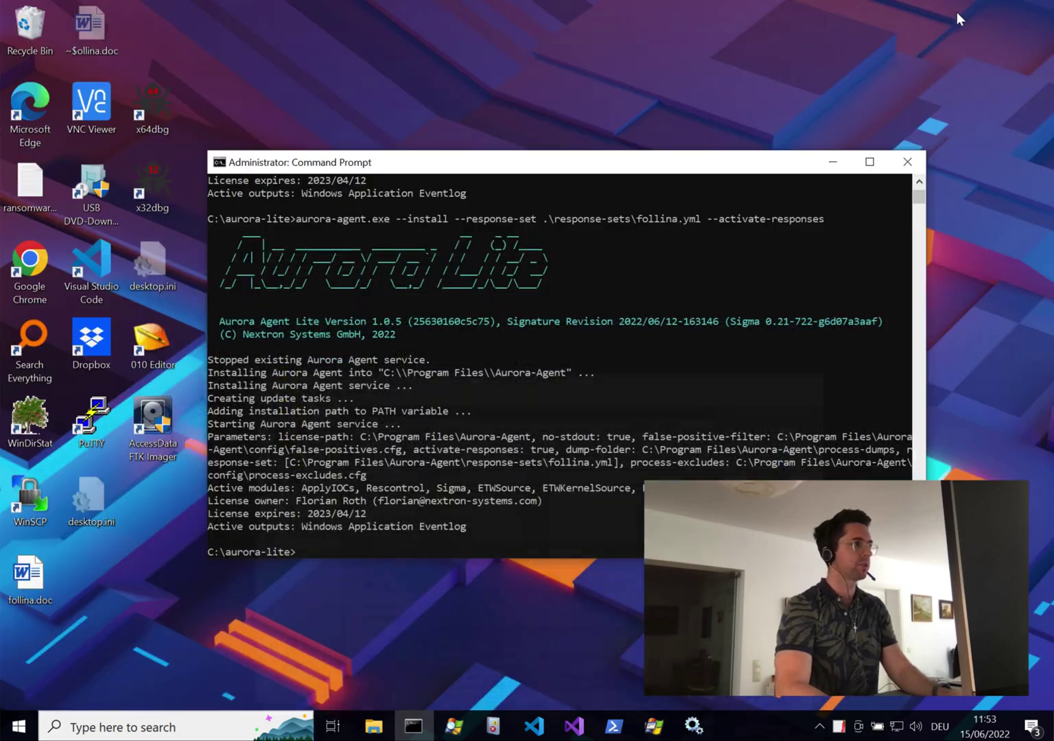
double_click(39, 575)
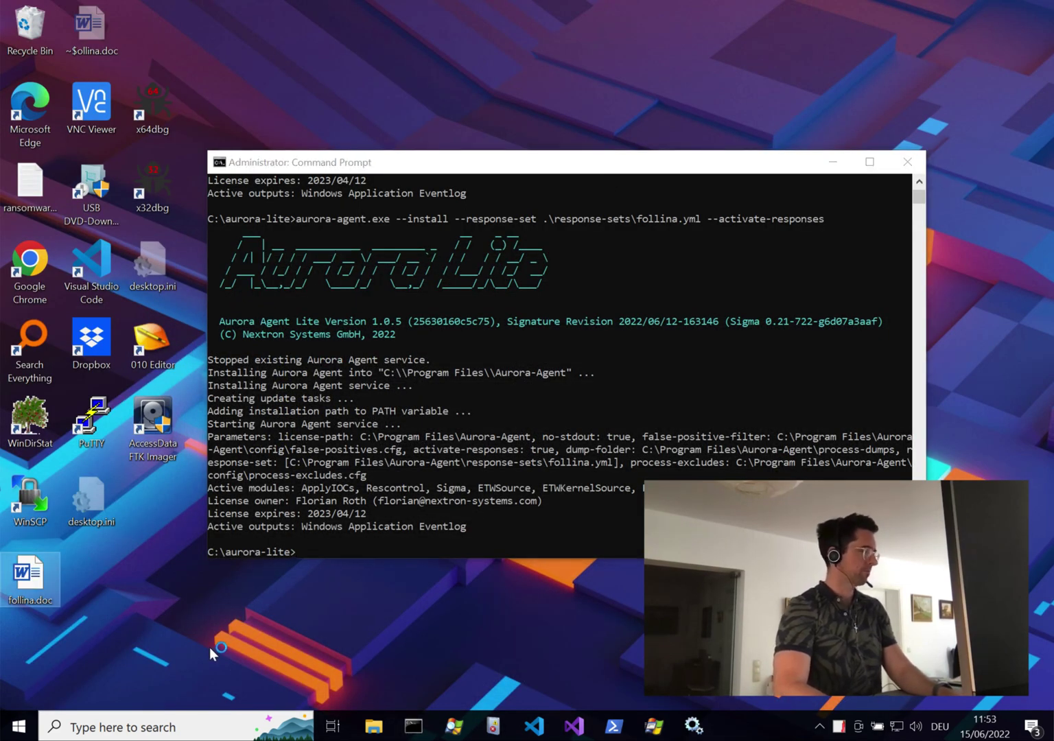
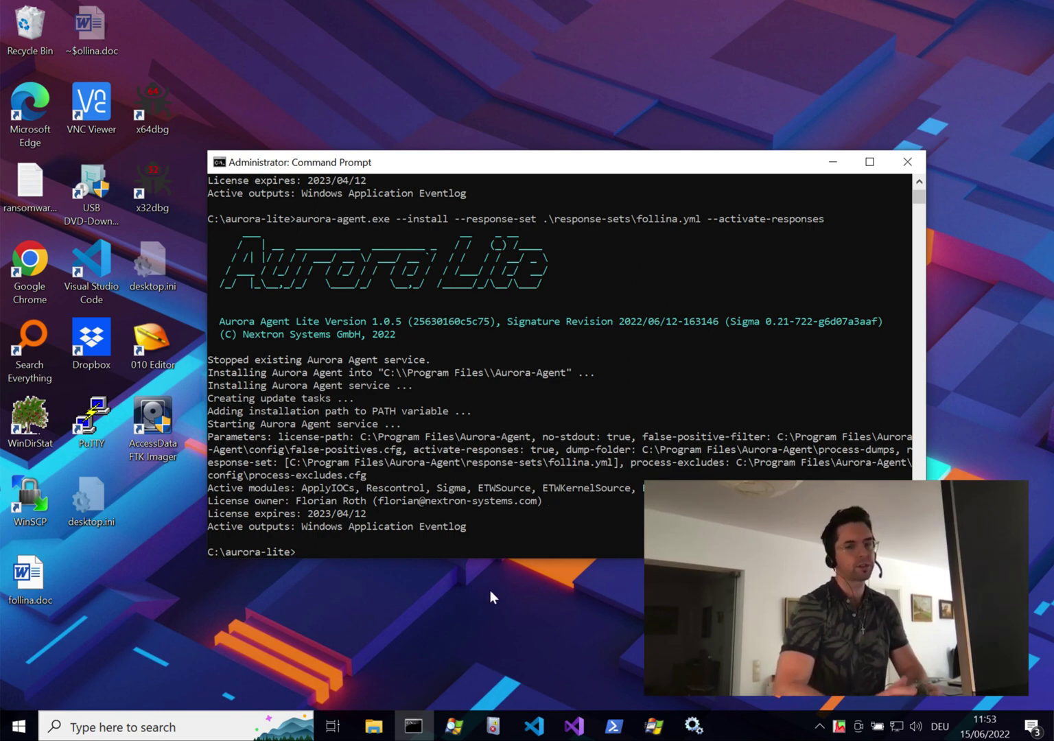
- Refresh the Application log to 34 events and show AuroraAgent event 6000 killing WINWORD.EXE and msdt.exe
click(493, 725)
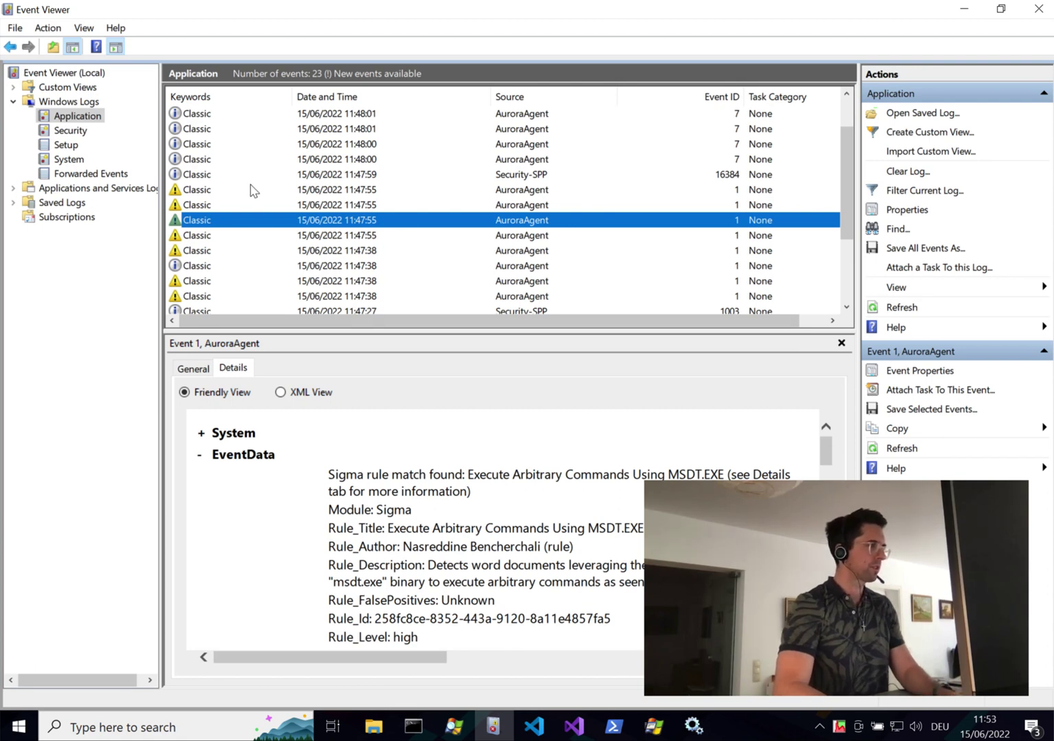
key(F5)
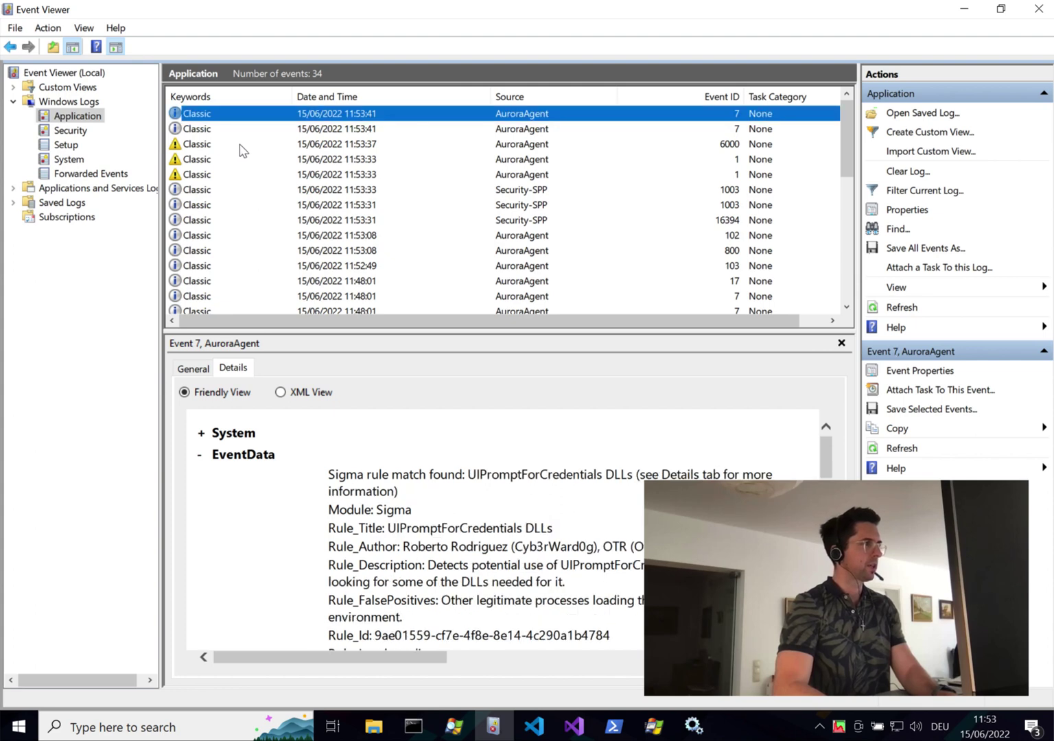
click(237, 147)
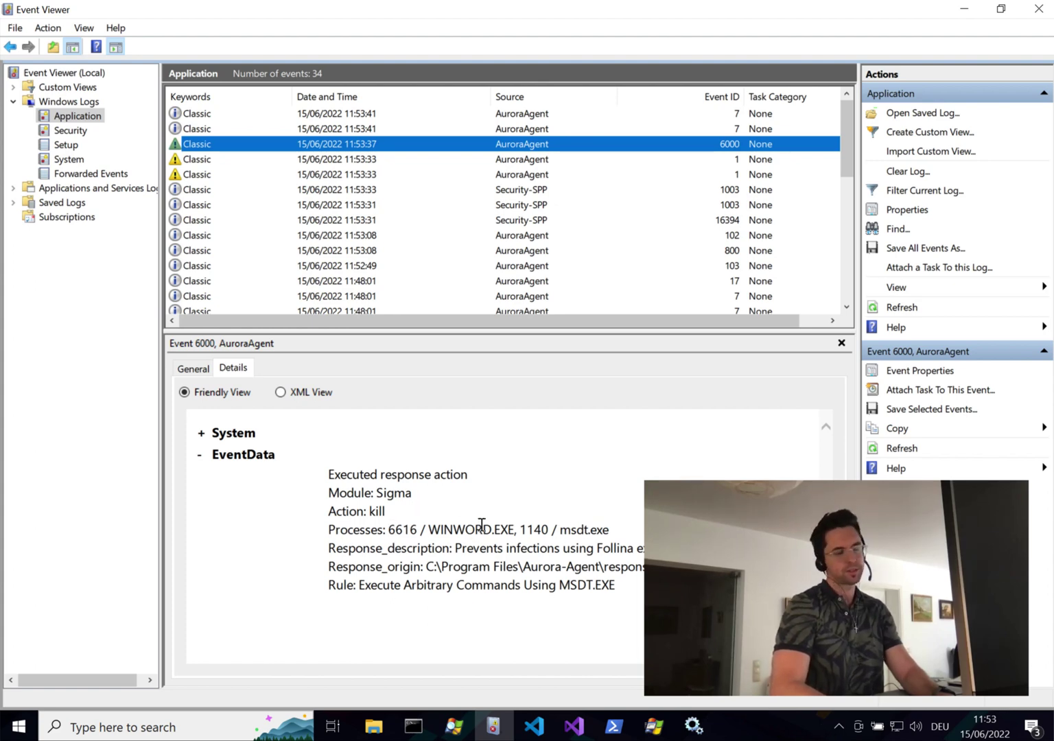
- Review the MSDT Sigma rule match and neighbouring events, refresh to 35 events, then reopen event 6000
key(Home)
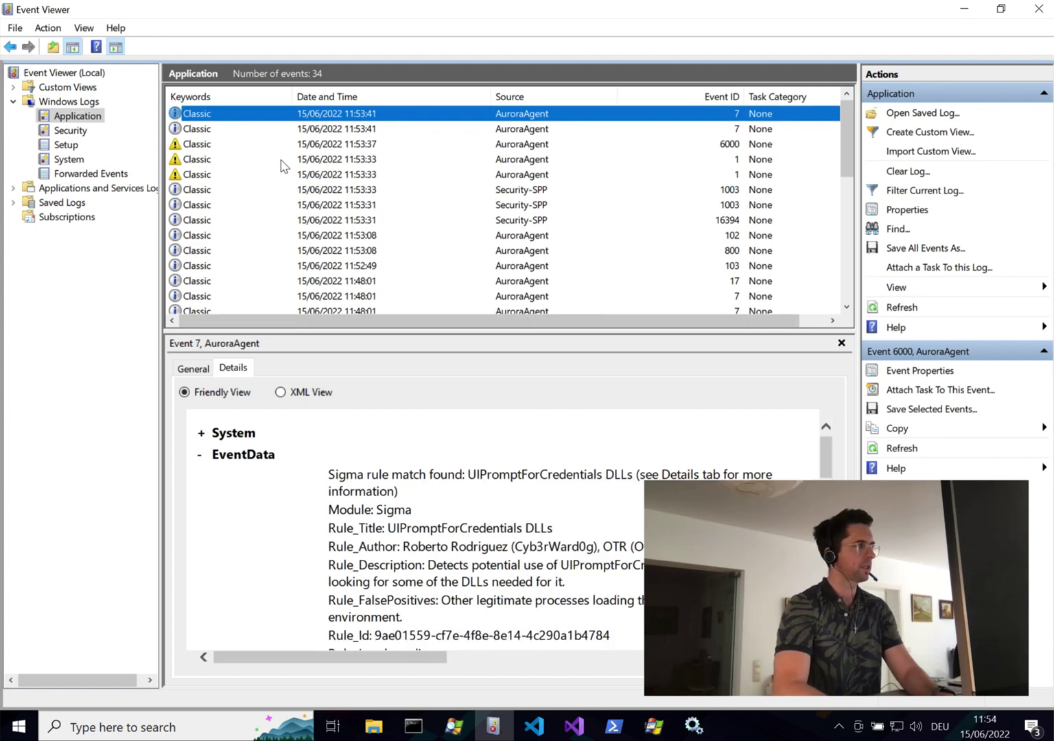
click(228, 162)
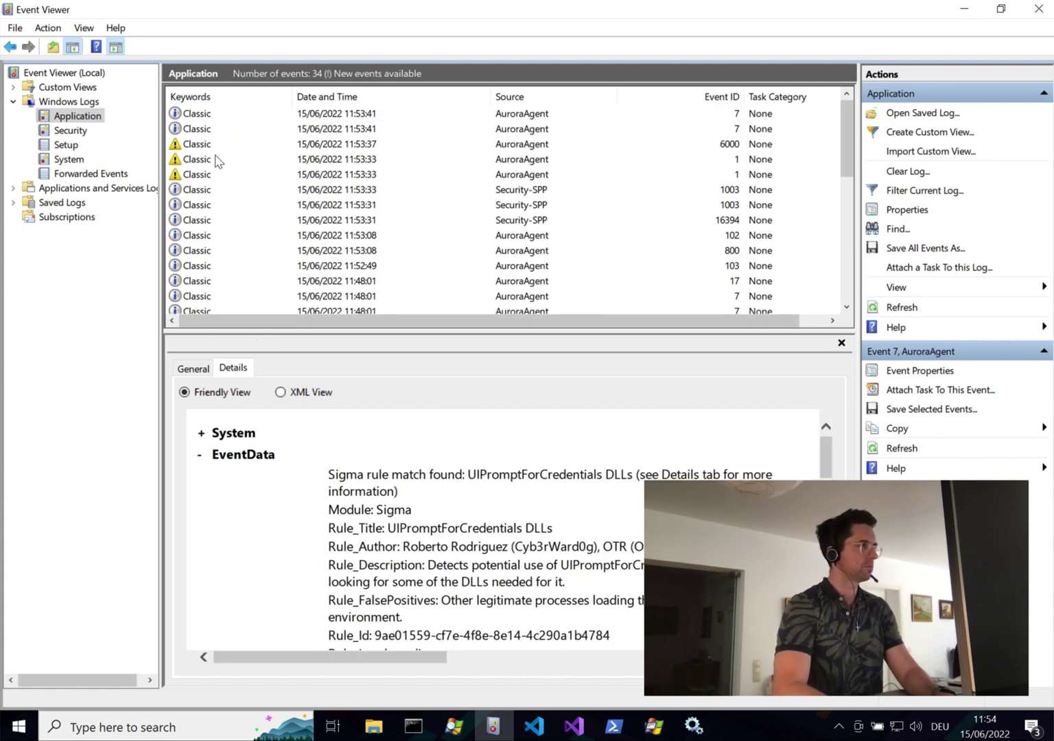
key(Down)
key(Up)
key(Up)
key(Up)
key(F5)
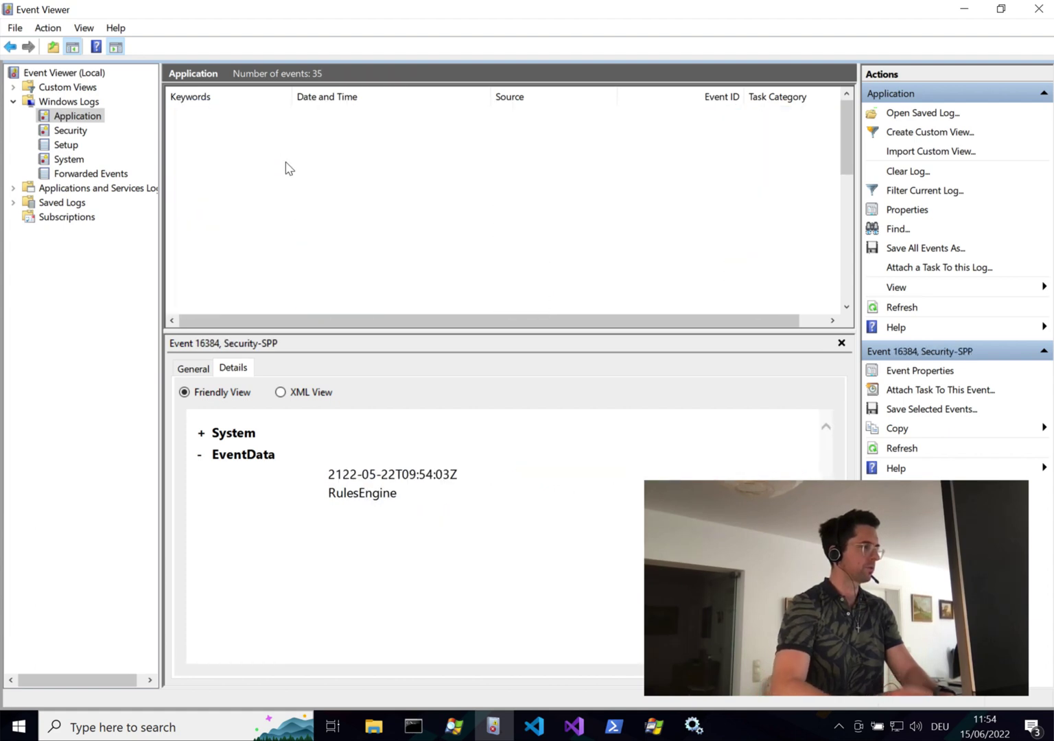
click(233, 162)
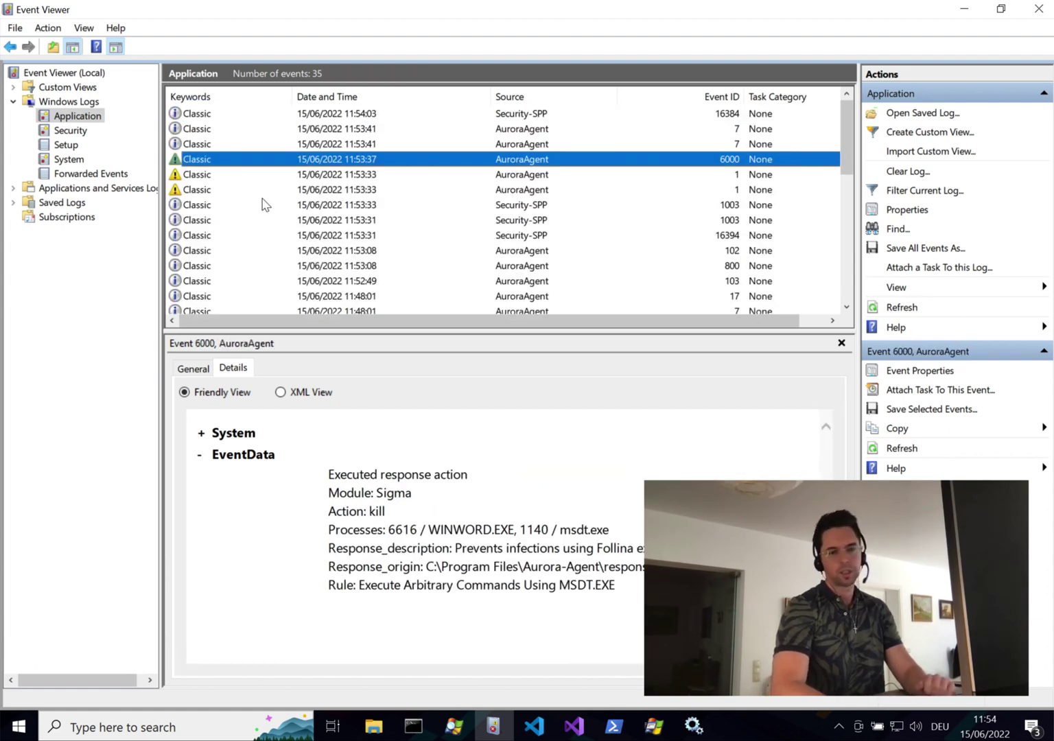